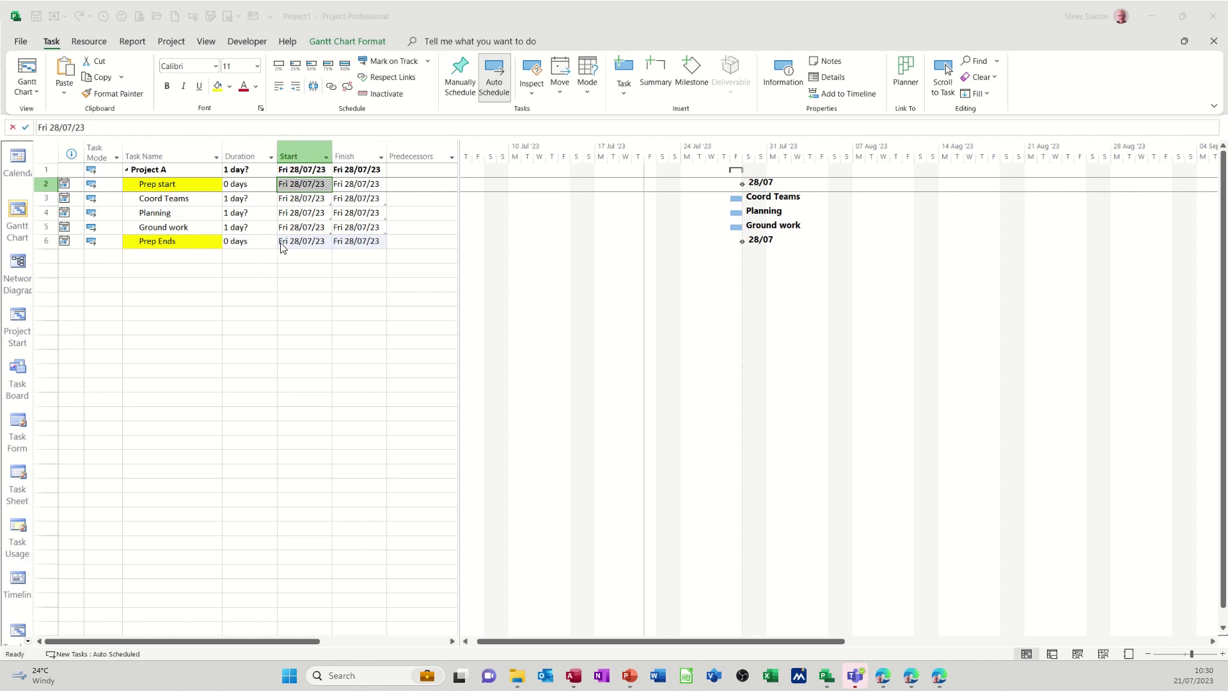
Move the Prep Ends finish date to Mon 31/07/23.
click(356, 243)
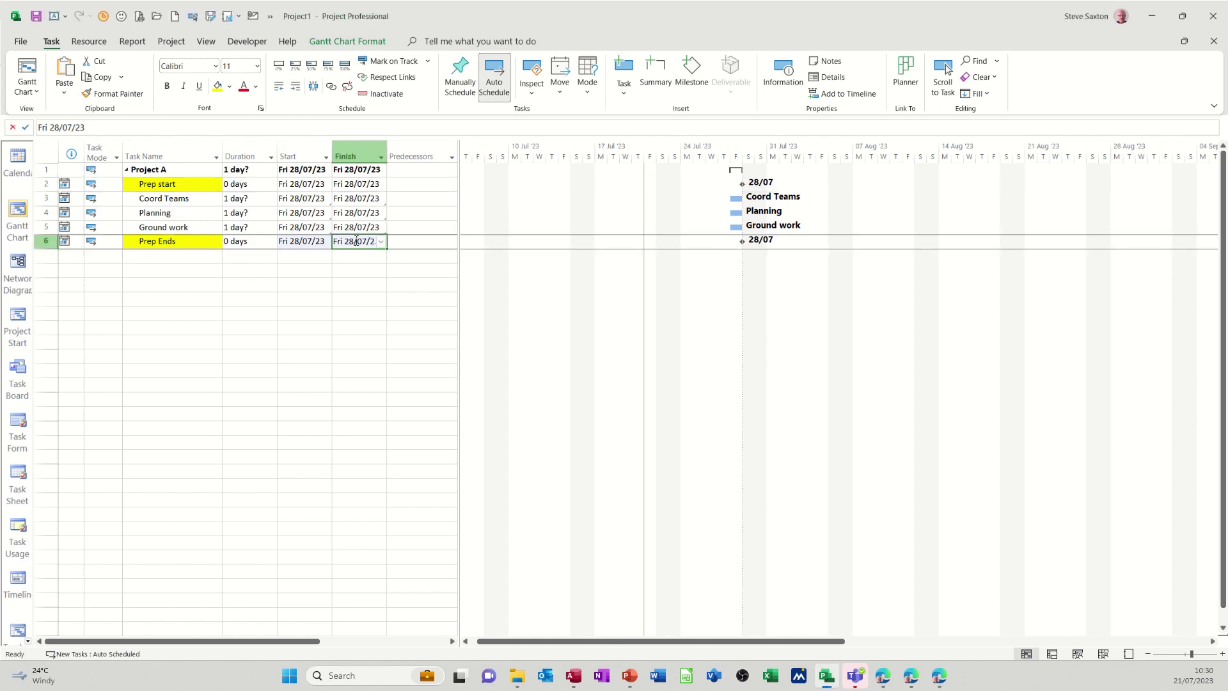
click(380, 243)
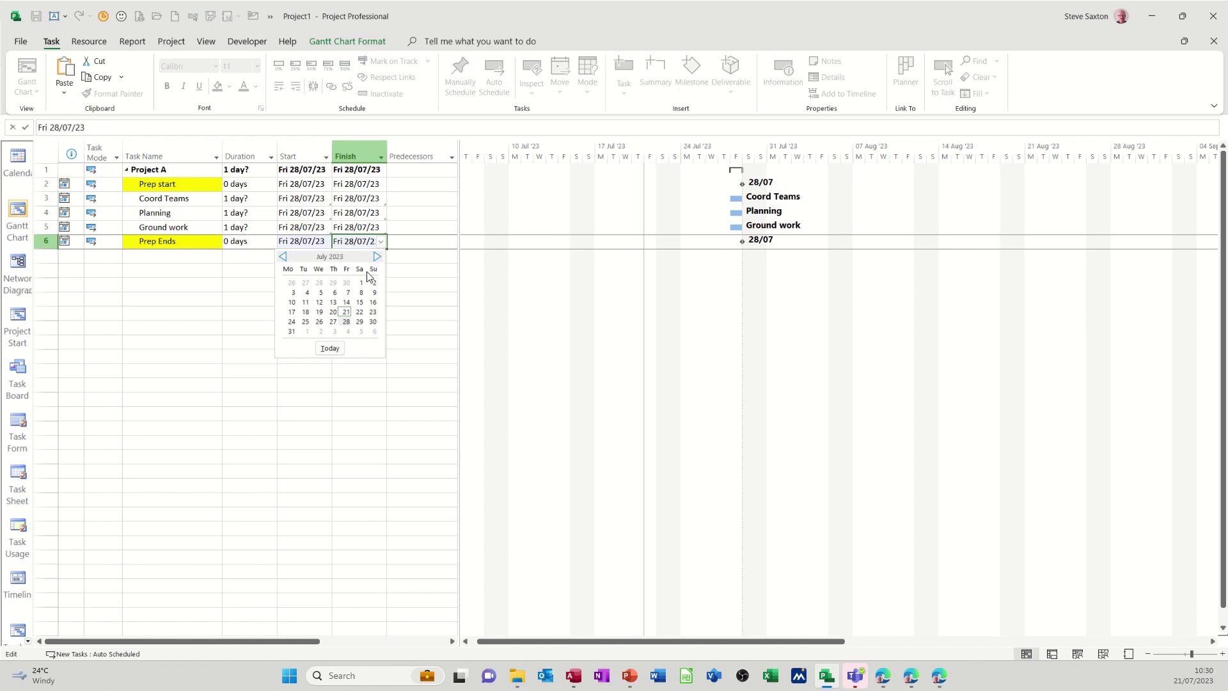
click(292, 332)
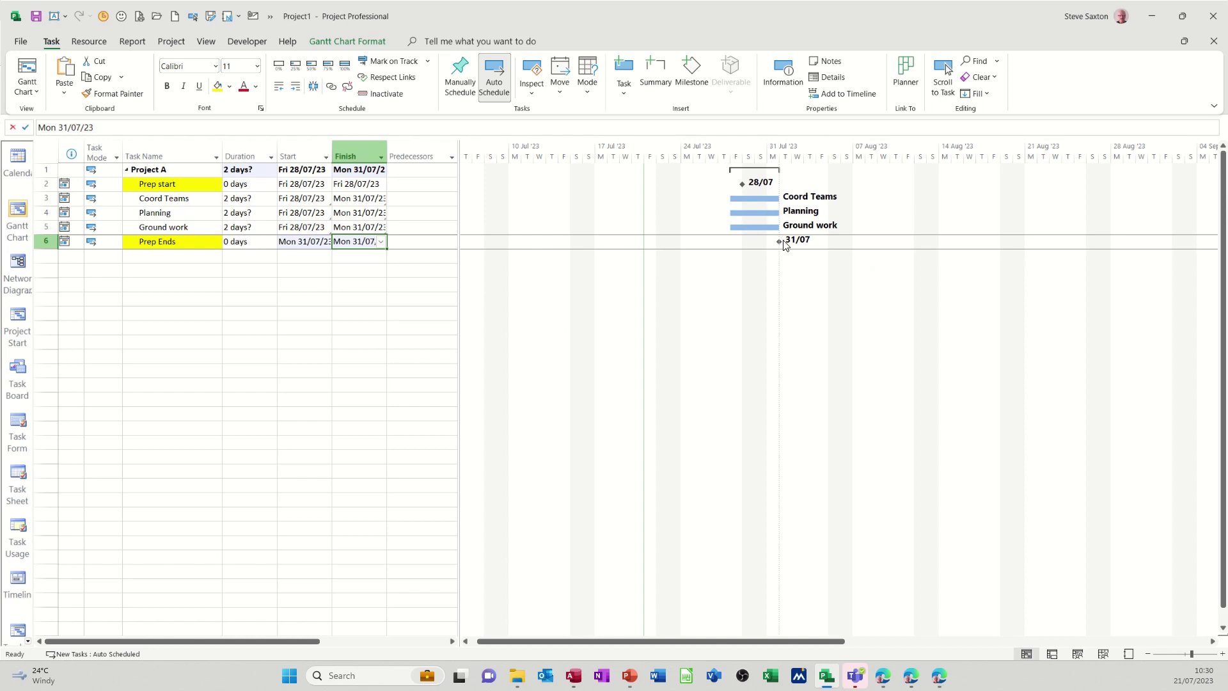
Move the Prep start milestone to Mon 31/07/23.
click(305, 185)
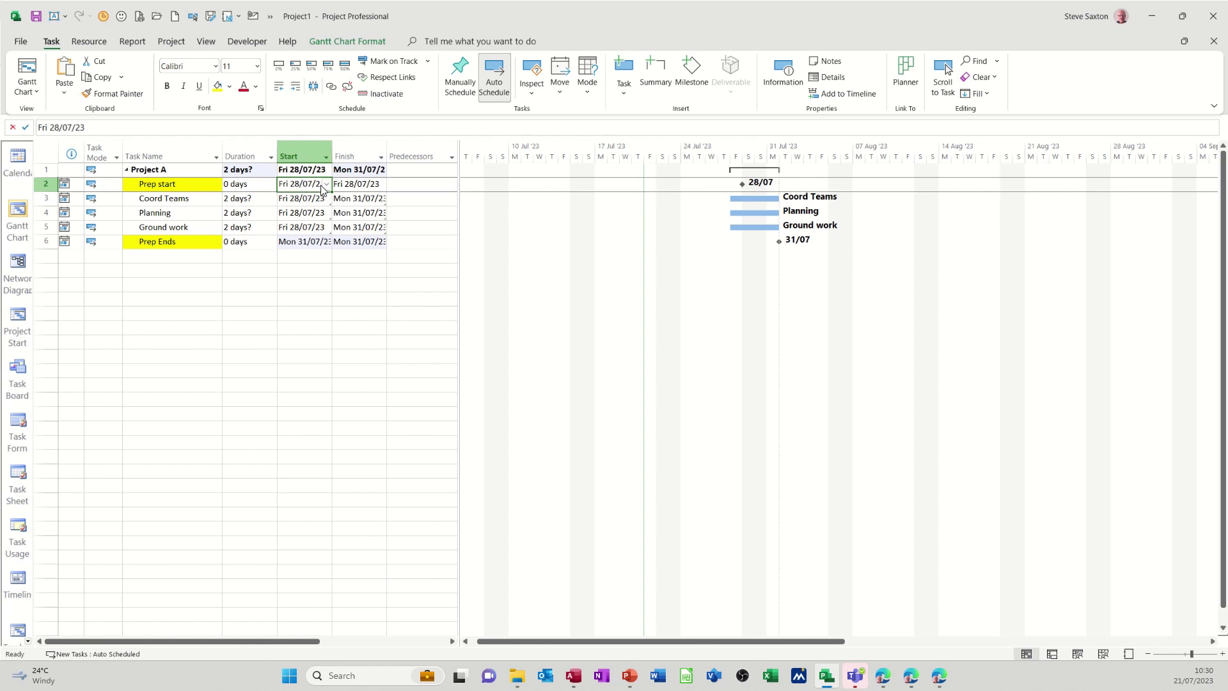
click(326, 184)
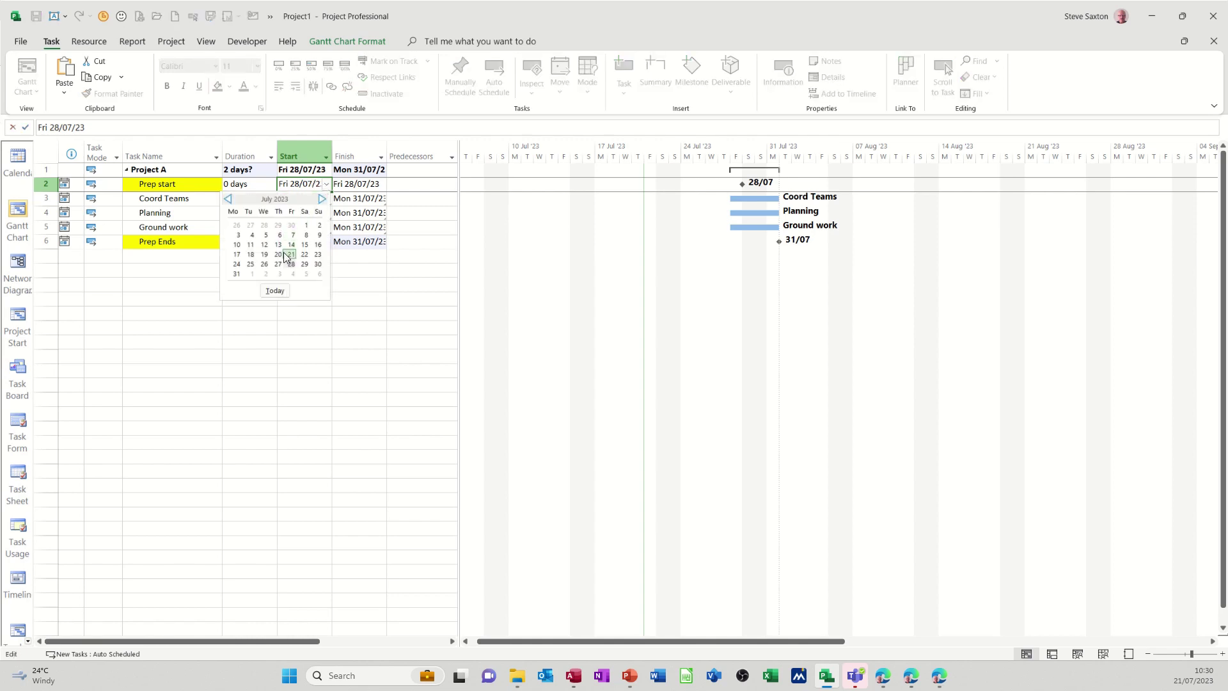
click(237, 274)
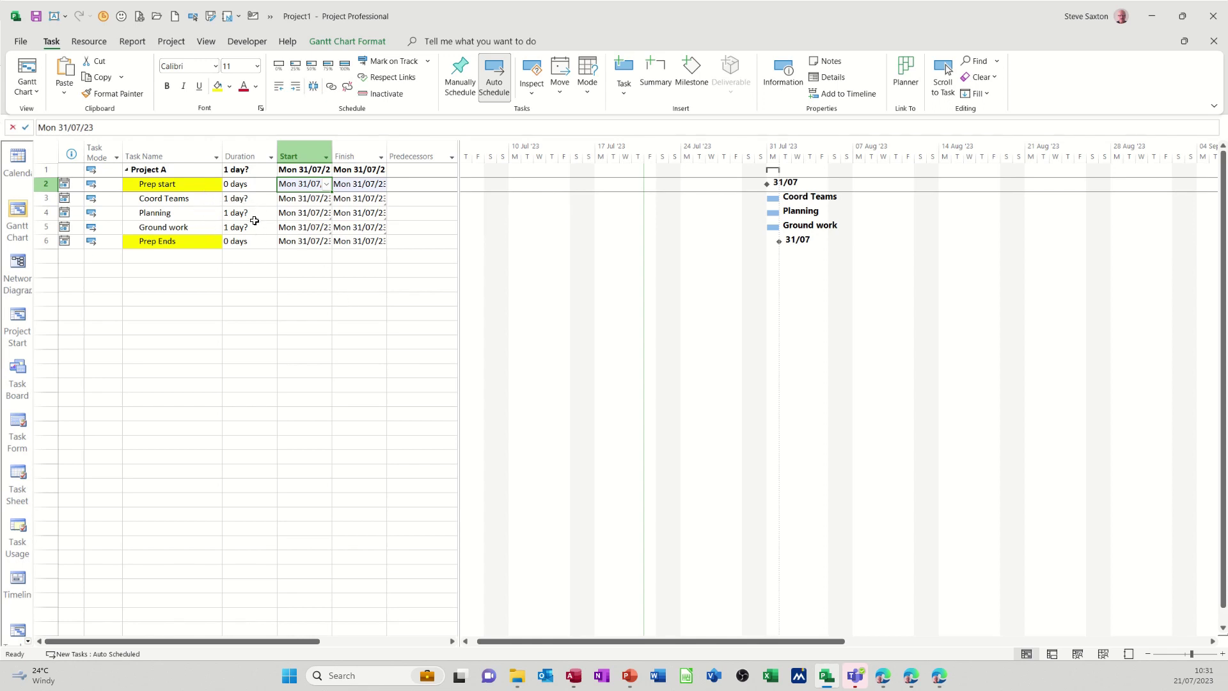
click(371, 243)
Set Prep Ends to Thu 03/08/23, stretching Coord Teams, Planning and Ground work to four days.
click(382, 241)
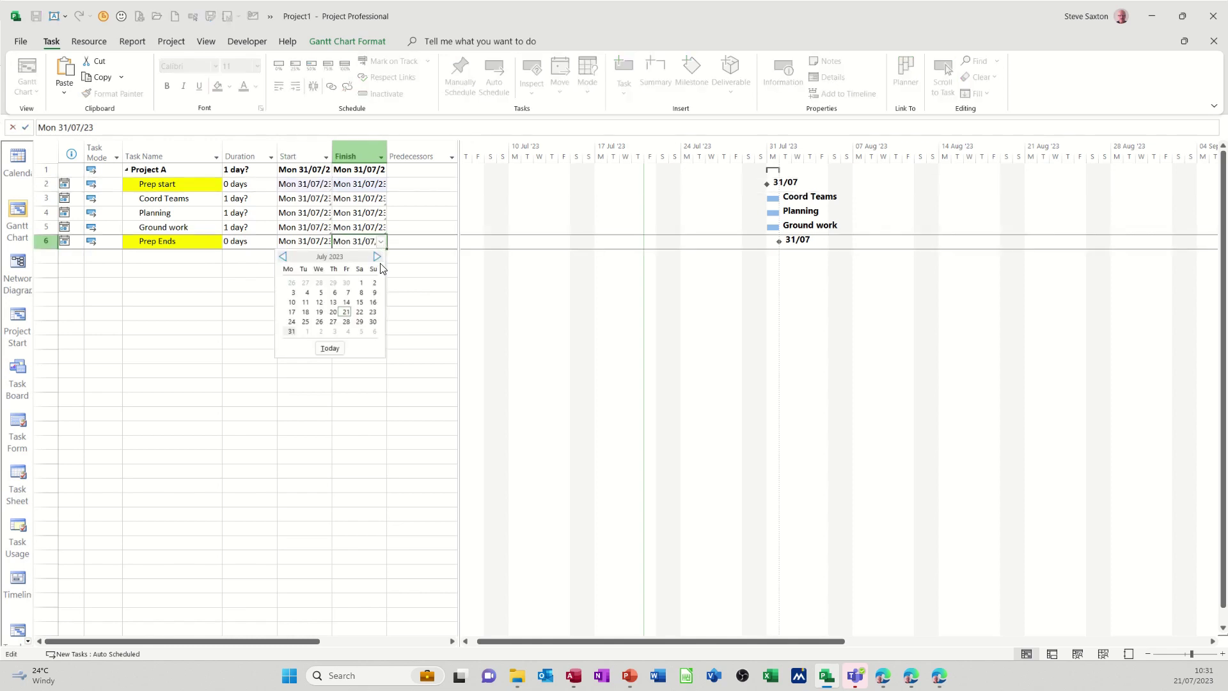
click(334, 331)
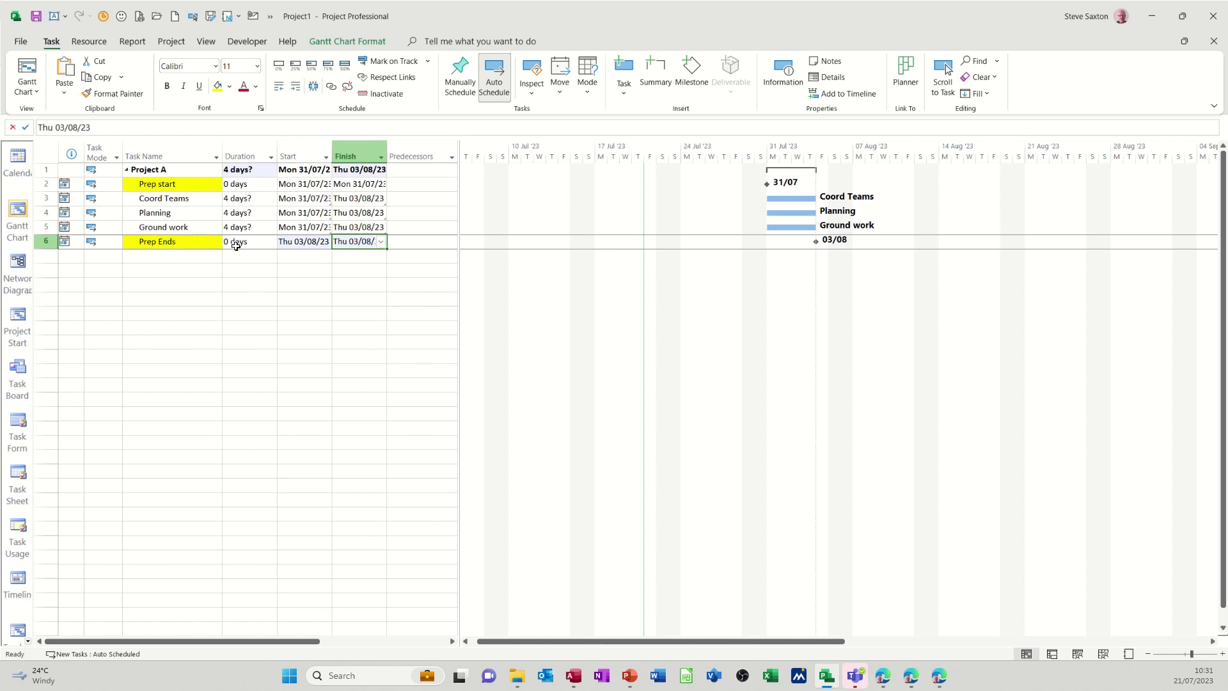
Enter tasks Prep Start, Coord Teams, Planning, Ground Work and Prep End from row 8.
click(171, 272)
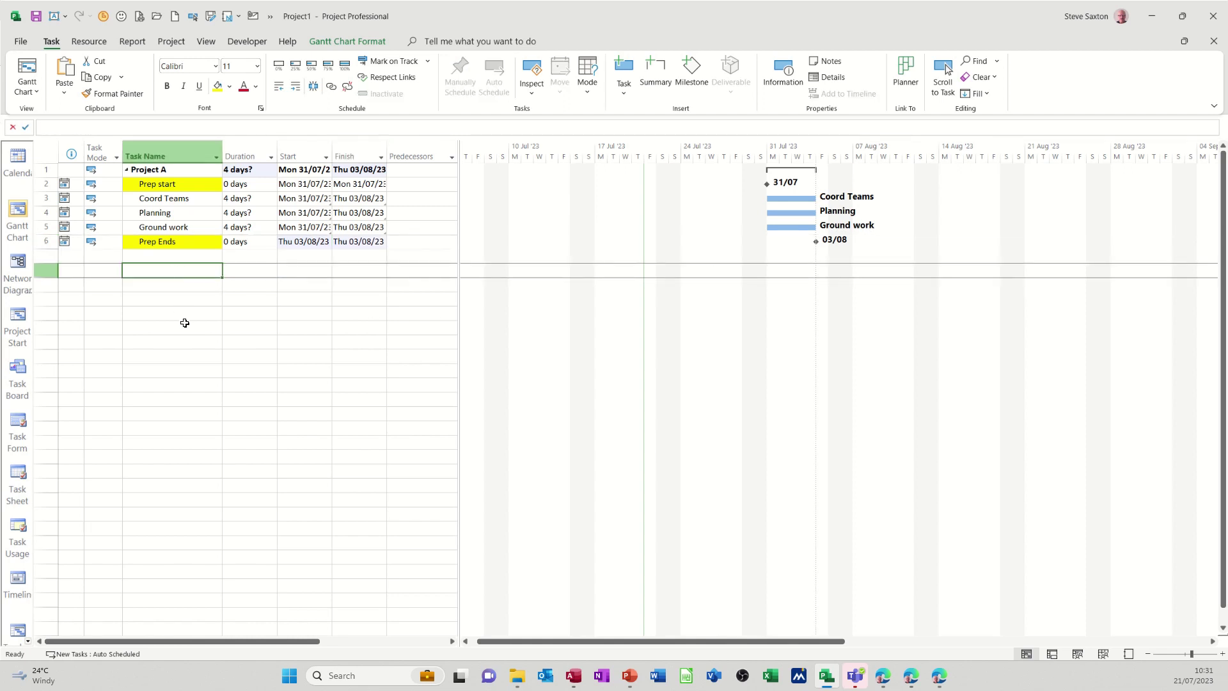
text(Prep)
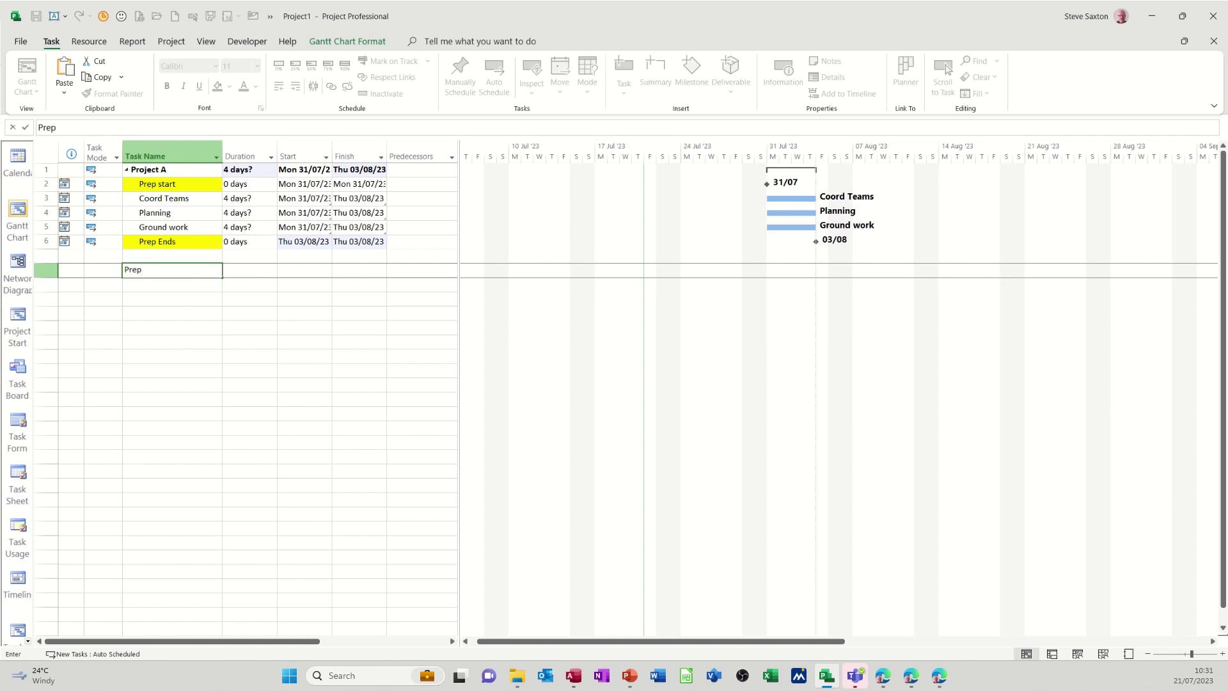
text( Start)
key(Return)
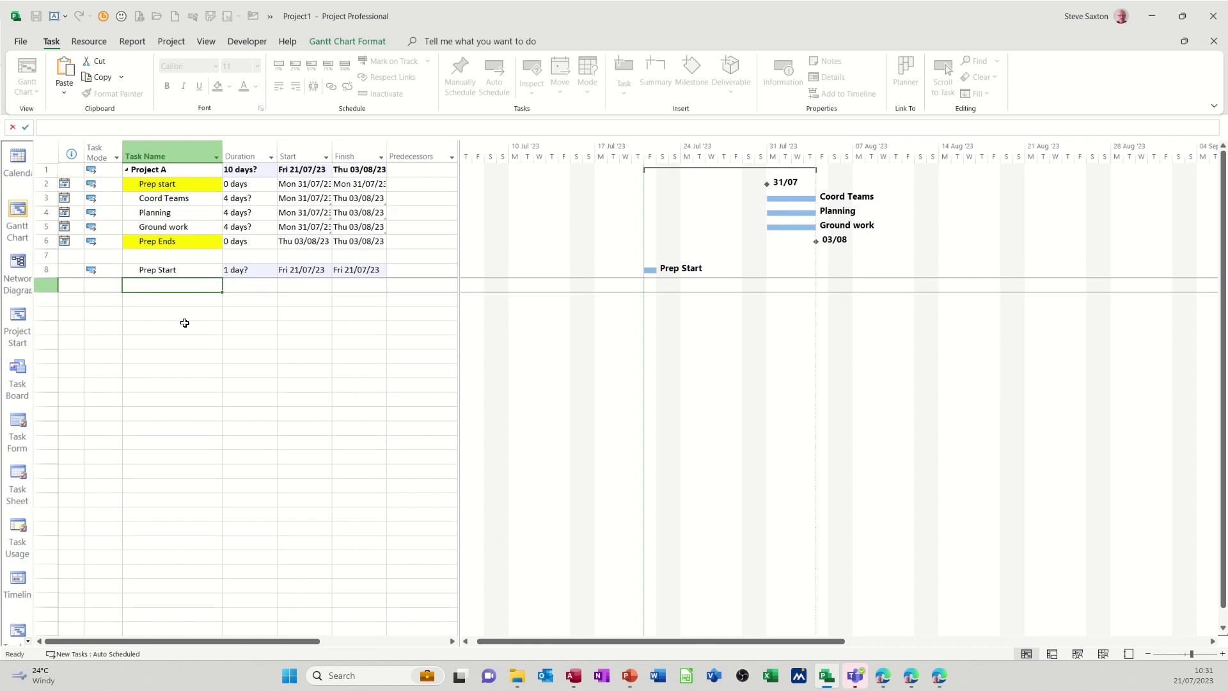
text(Coord T)
text(eams)
key(Return)
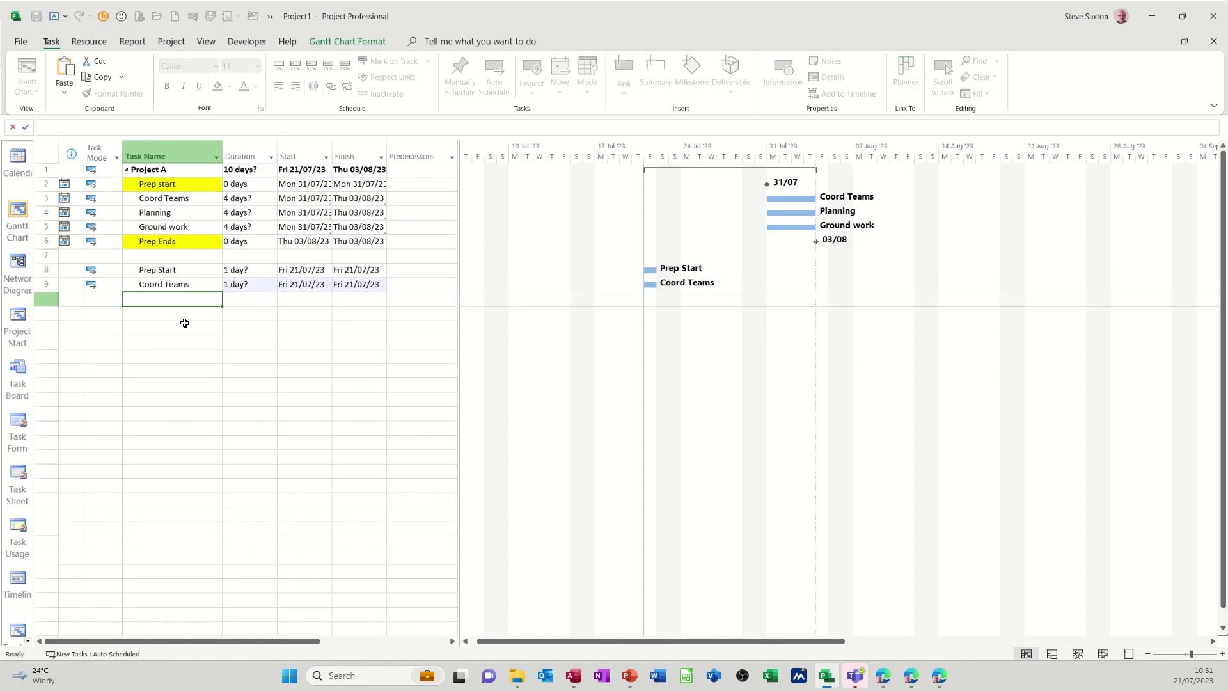
text(Plan)
text(ning)
key(Return)
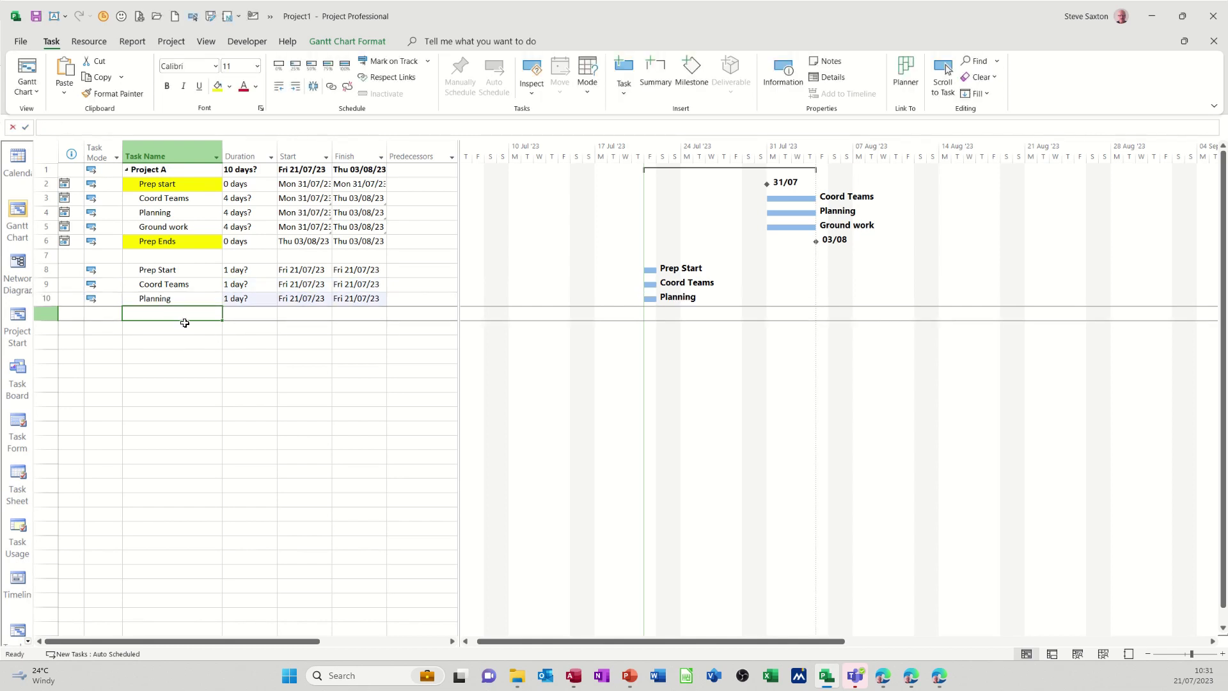
text(Ground )
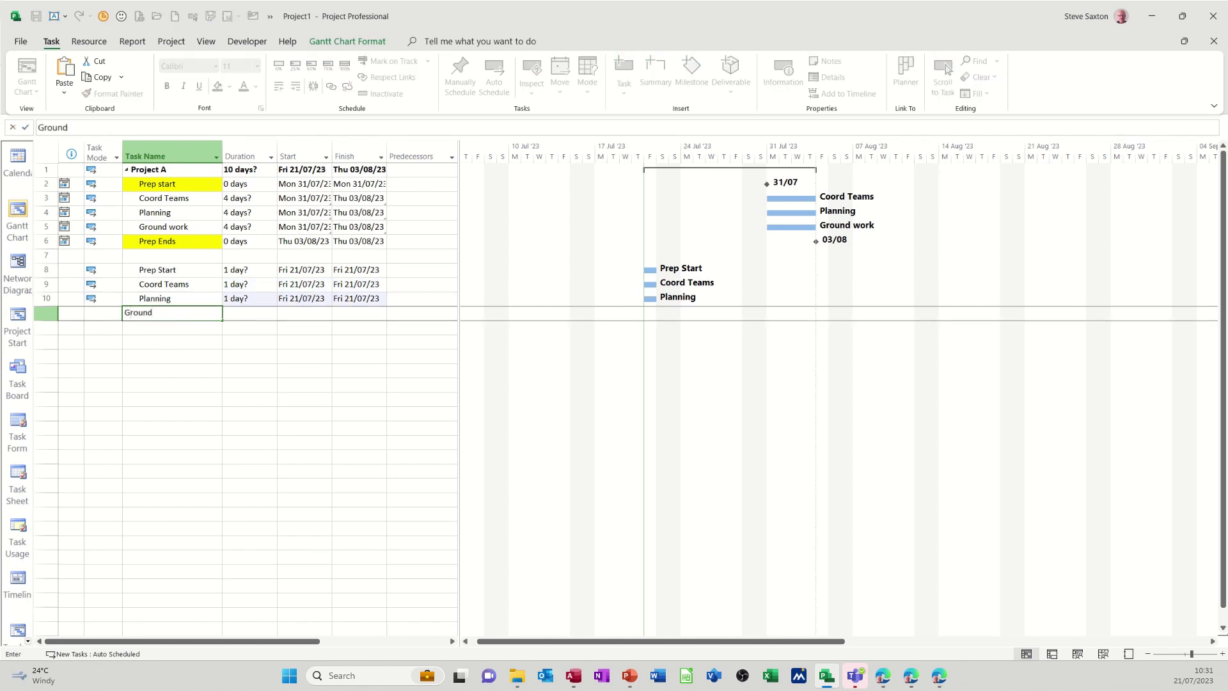
text(Wo)
text(rk)
key(Return)
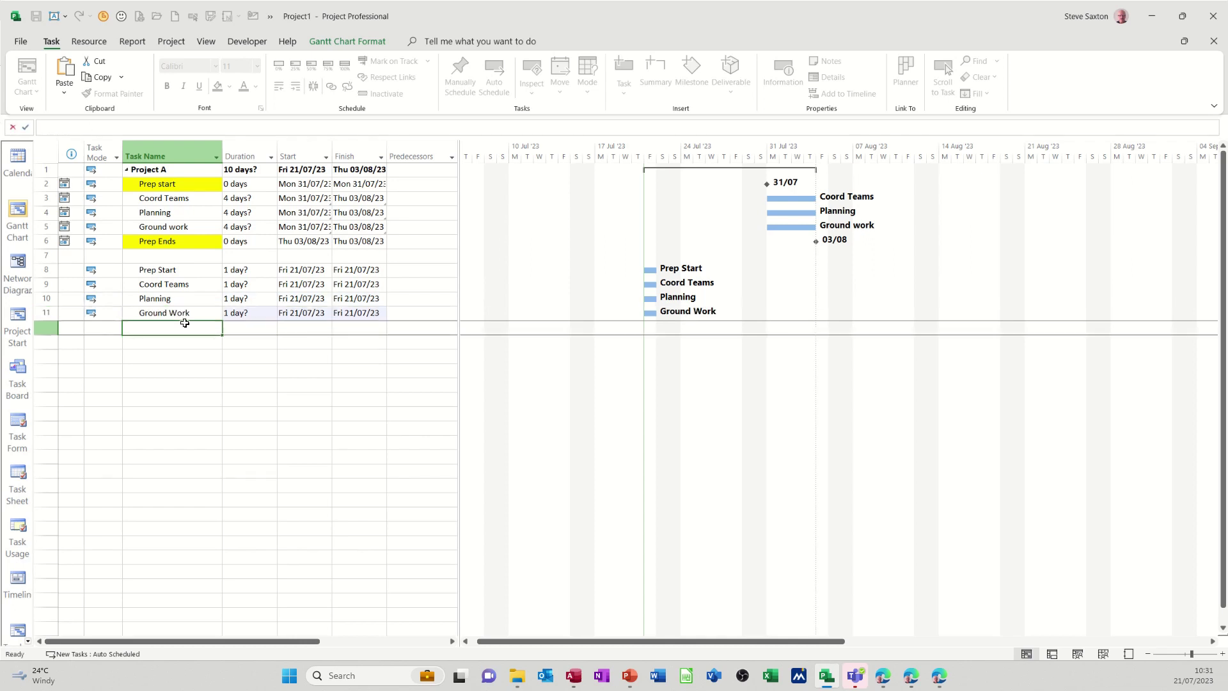
text(Prep End)
key(Return)
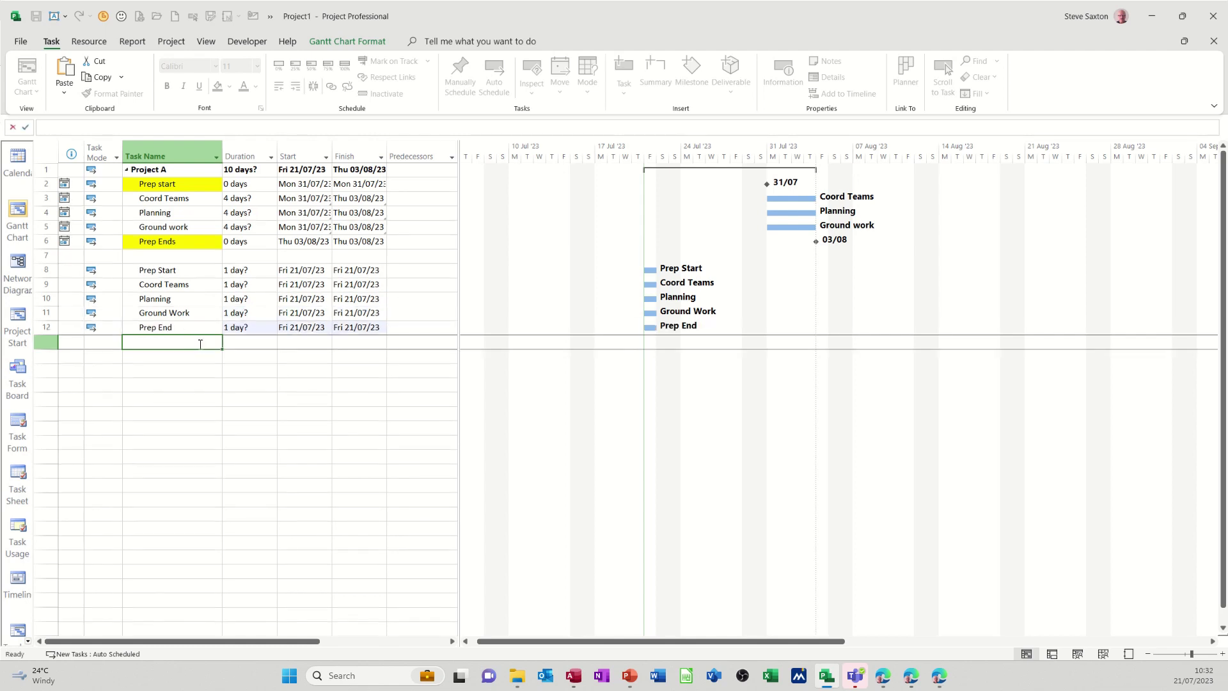
click(177, 271)
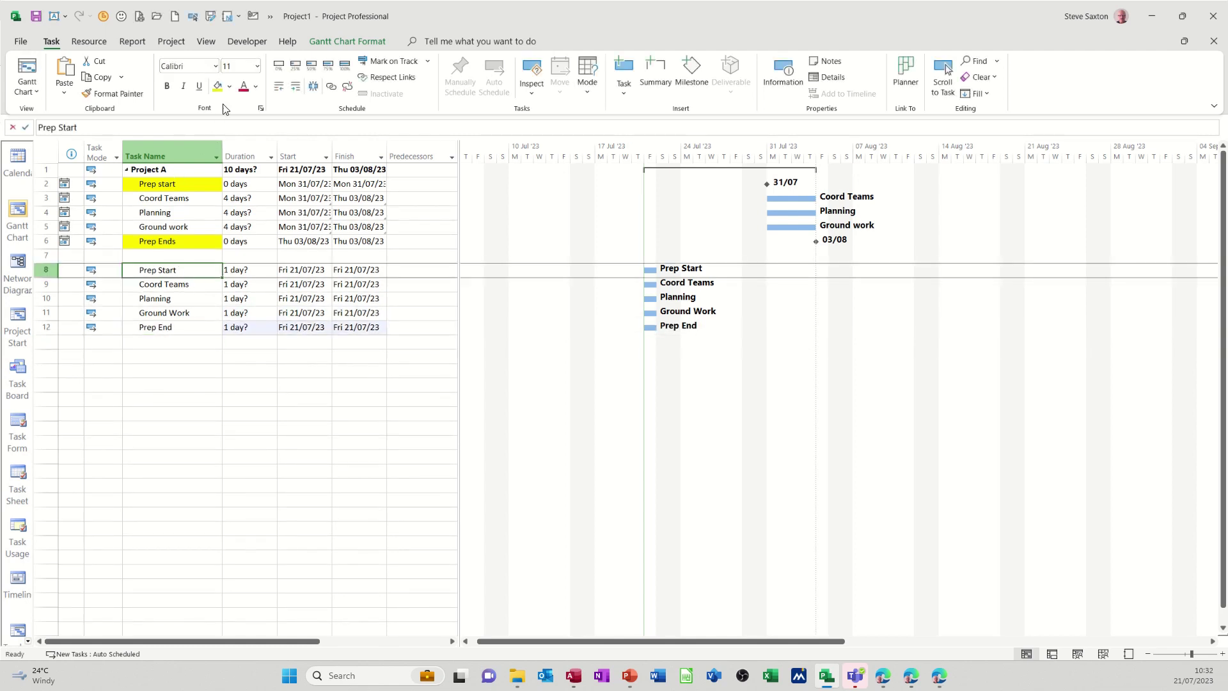
Highlight the lower Prep Start and Prep End task names in orange.
click(230, 87)
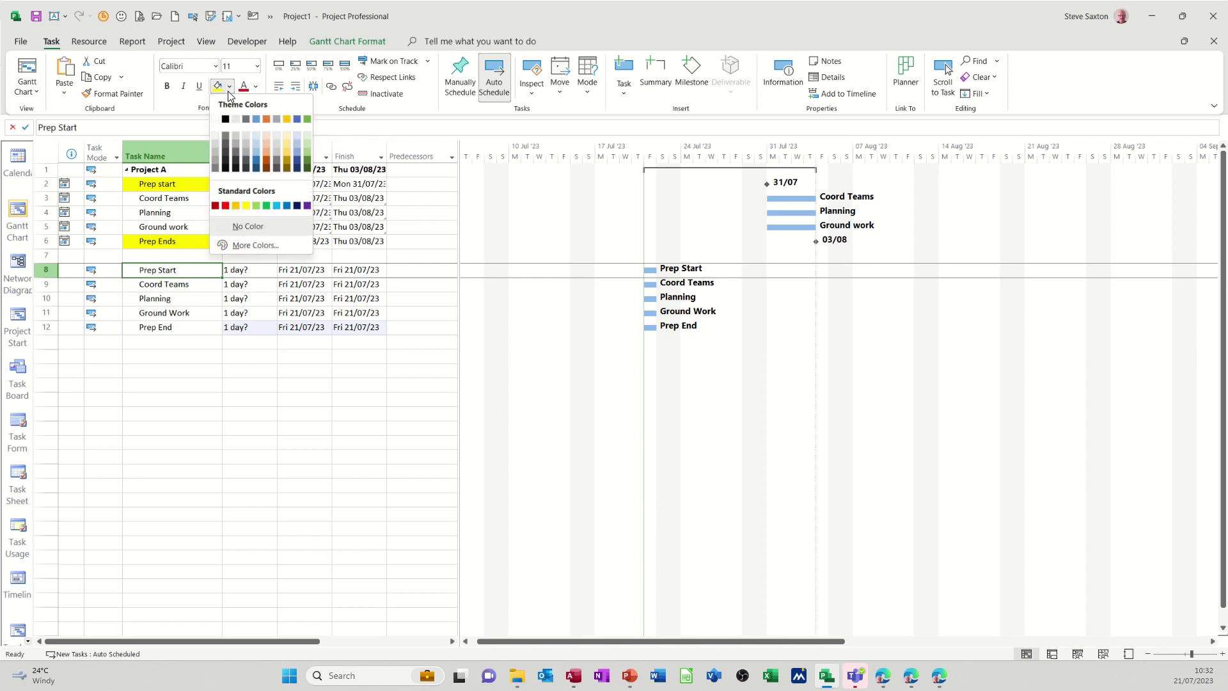
click(266, 142)
click(180, 327)
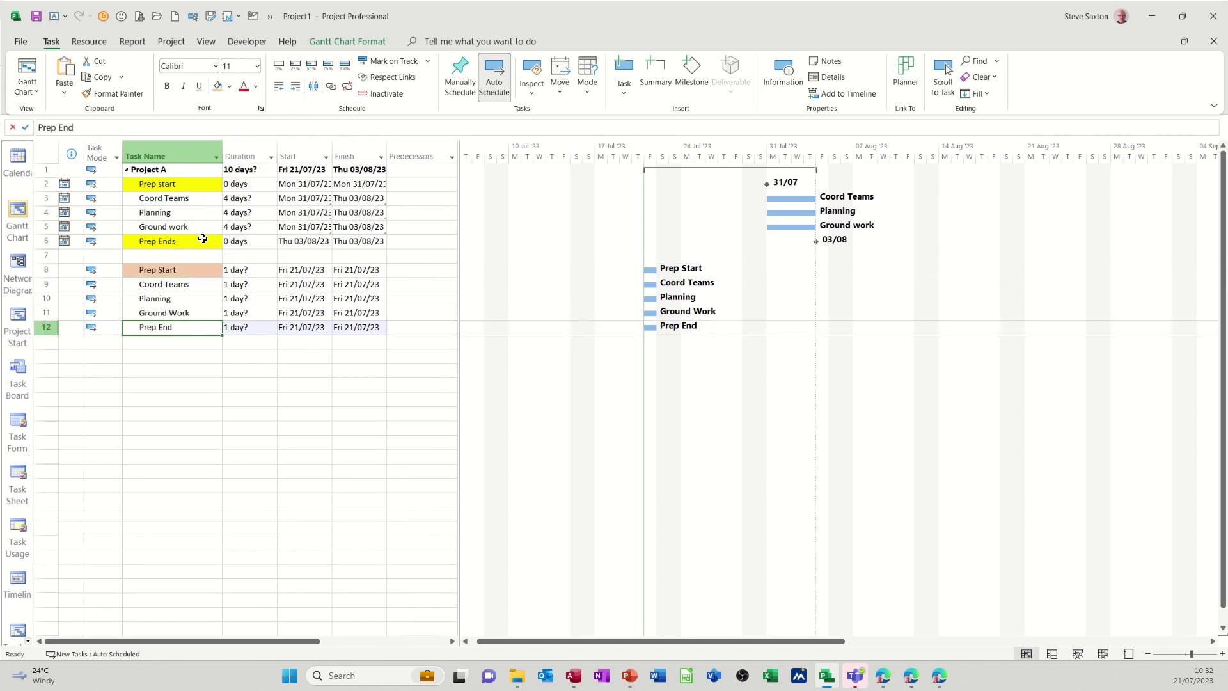
click(218, 86)
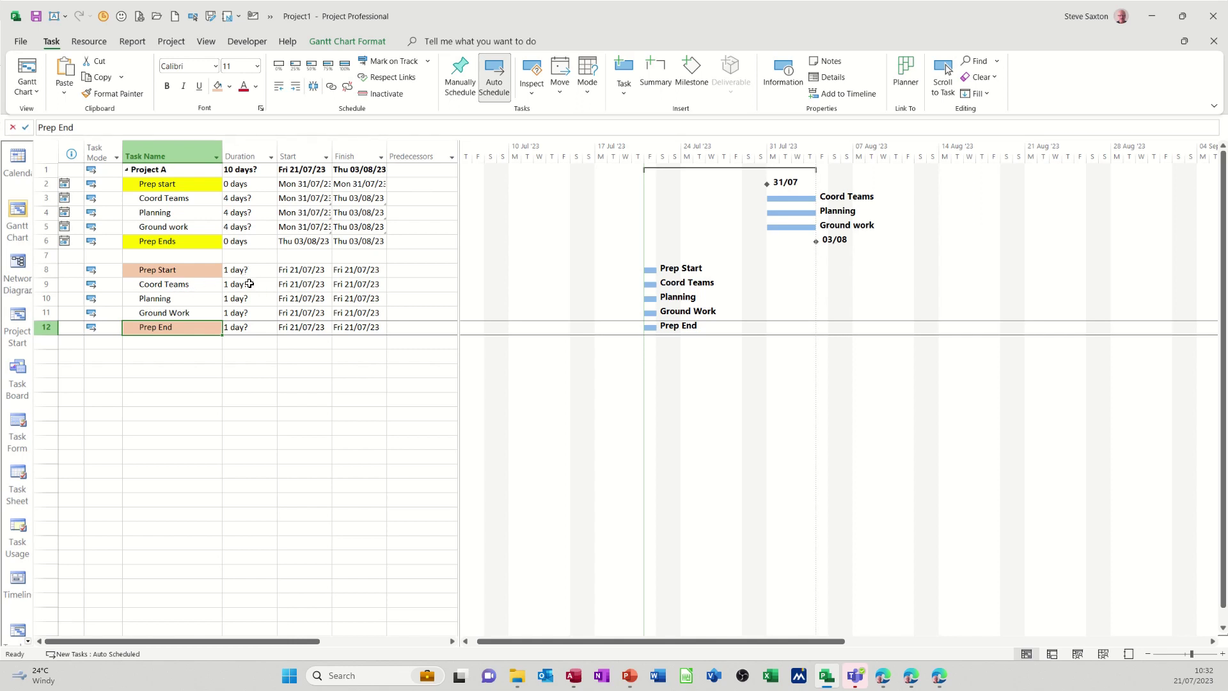
click(302, 271)
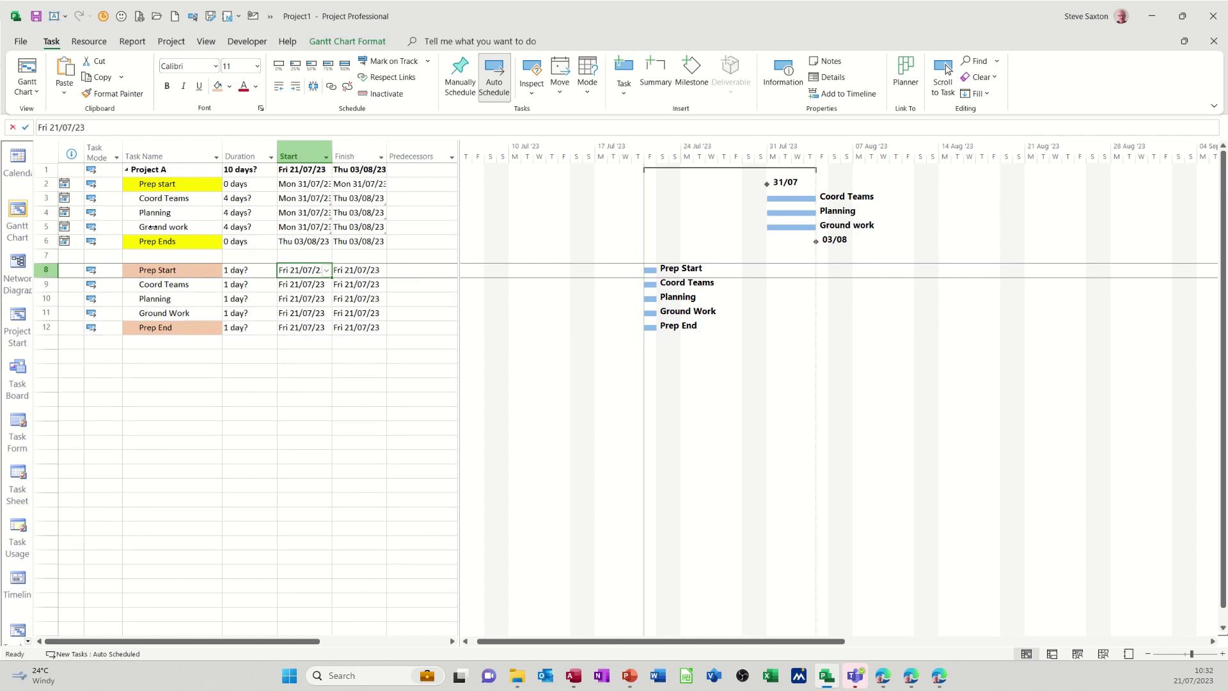
Paste-link the copied date into the lower Coord Teams Start cell.
click(289, 284)
click(64, 94)
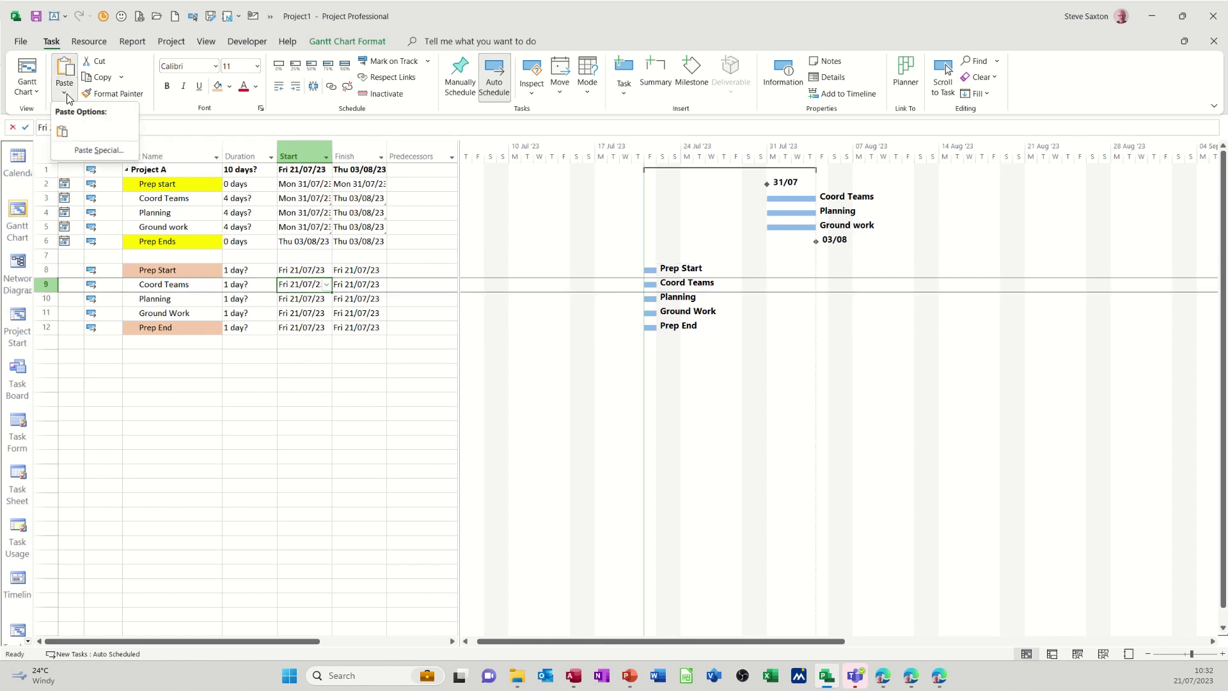
click(86, 150)
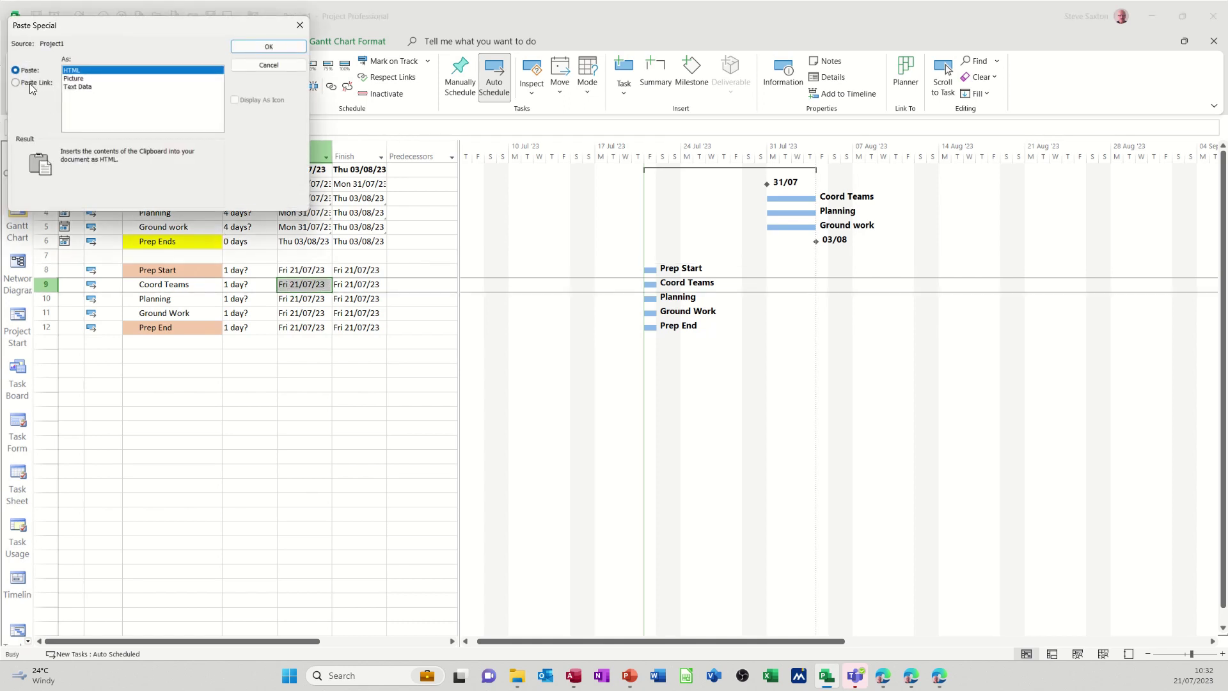
click(30, 84)
click(264, 47)
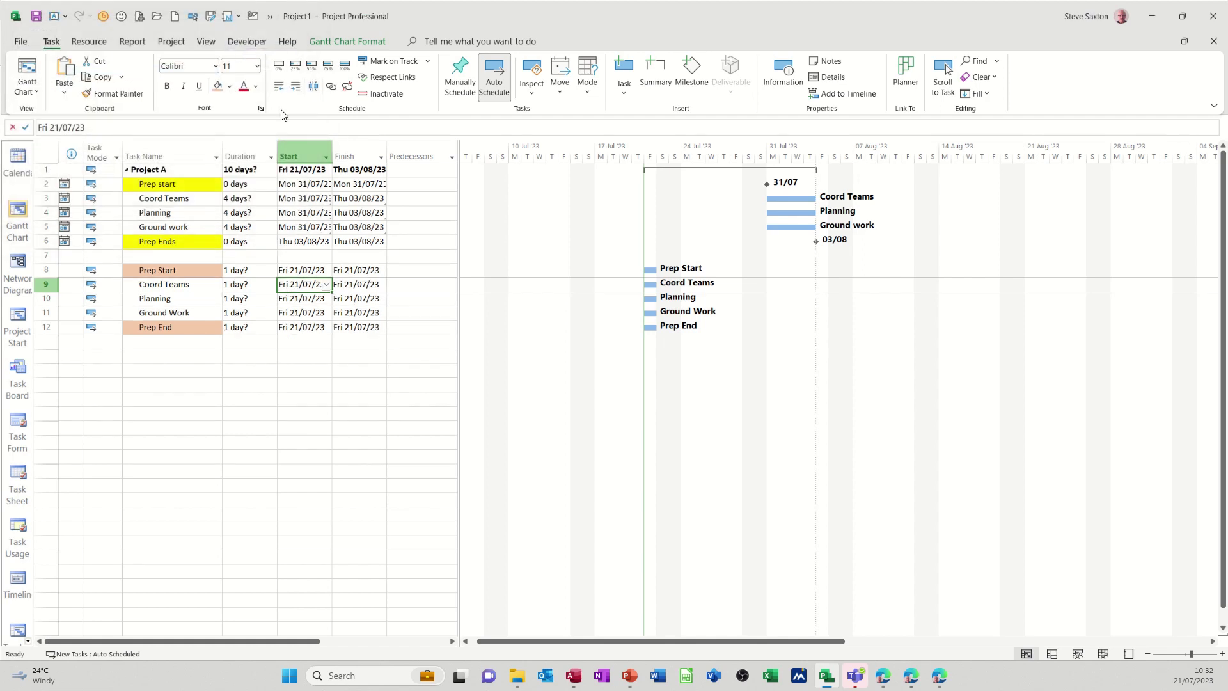
Paste-link the copied date into the lower Planning Start cell as text data.
click(303, 297)
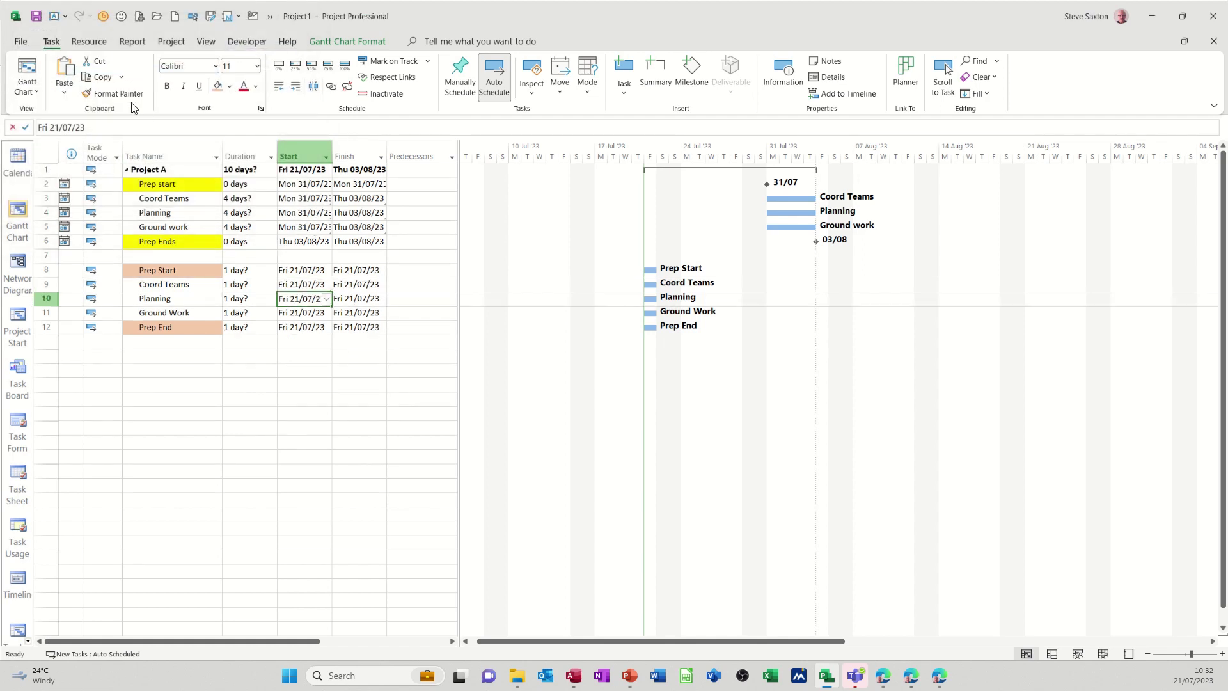
click(65, 91)
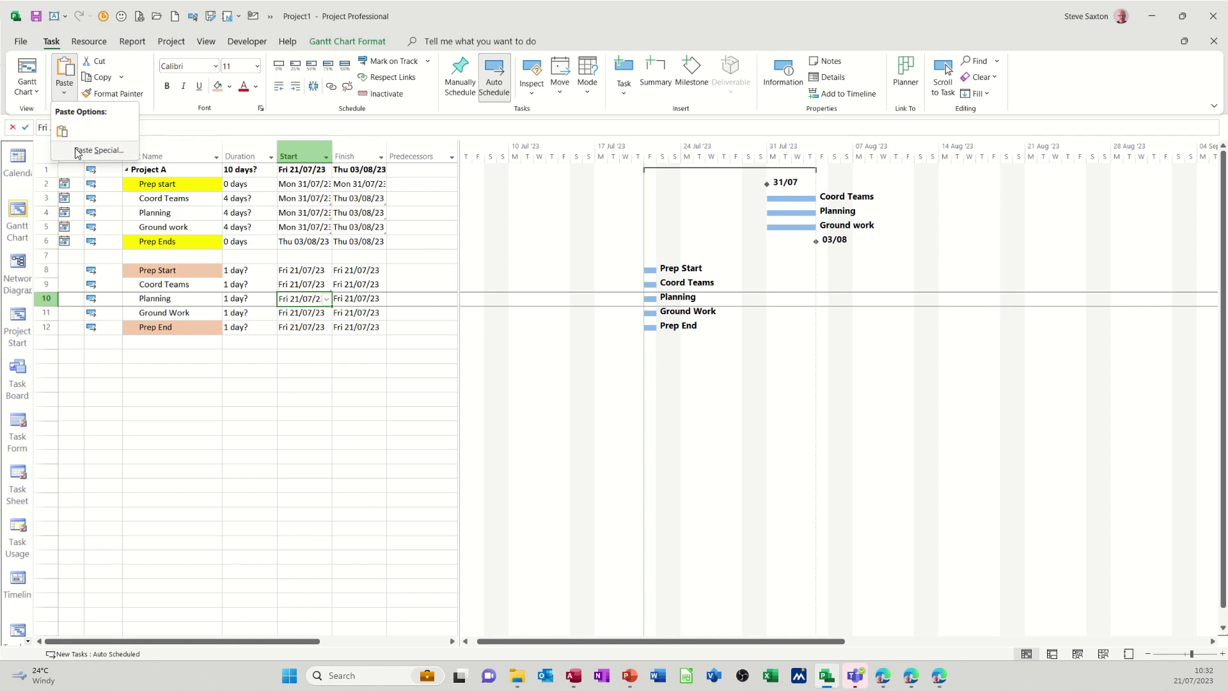
click(76, 151)
click(38, 82)
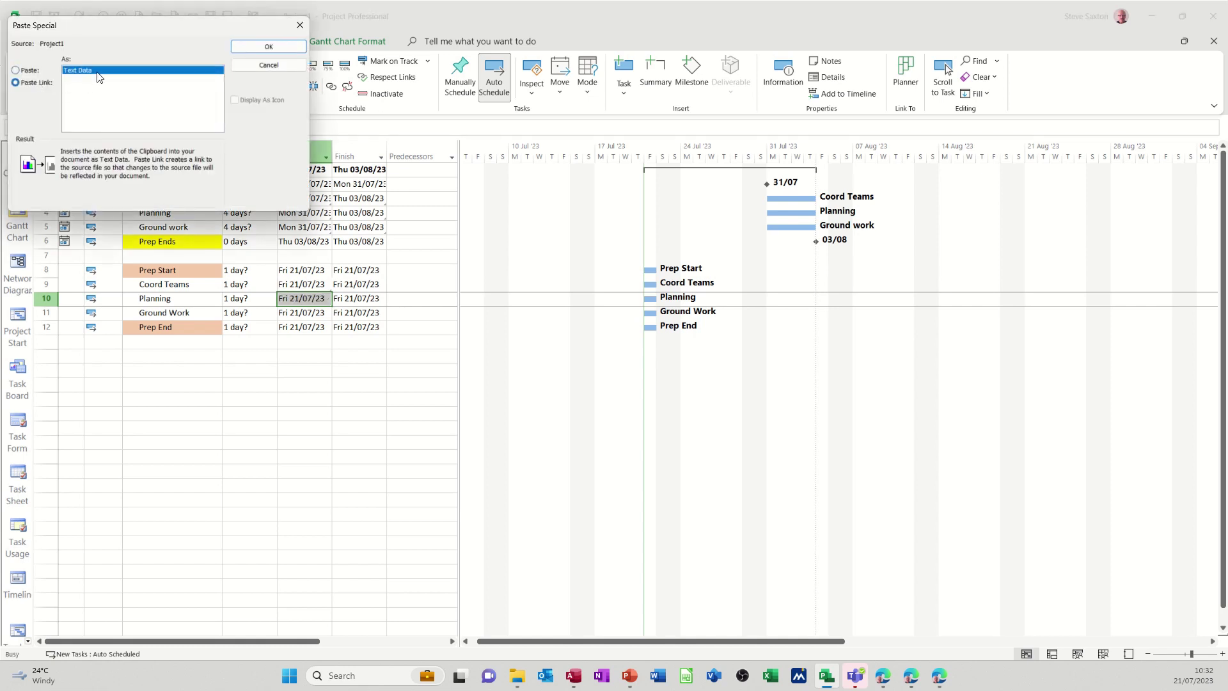
click(241, 51)
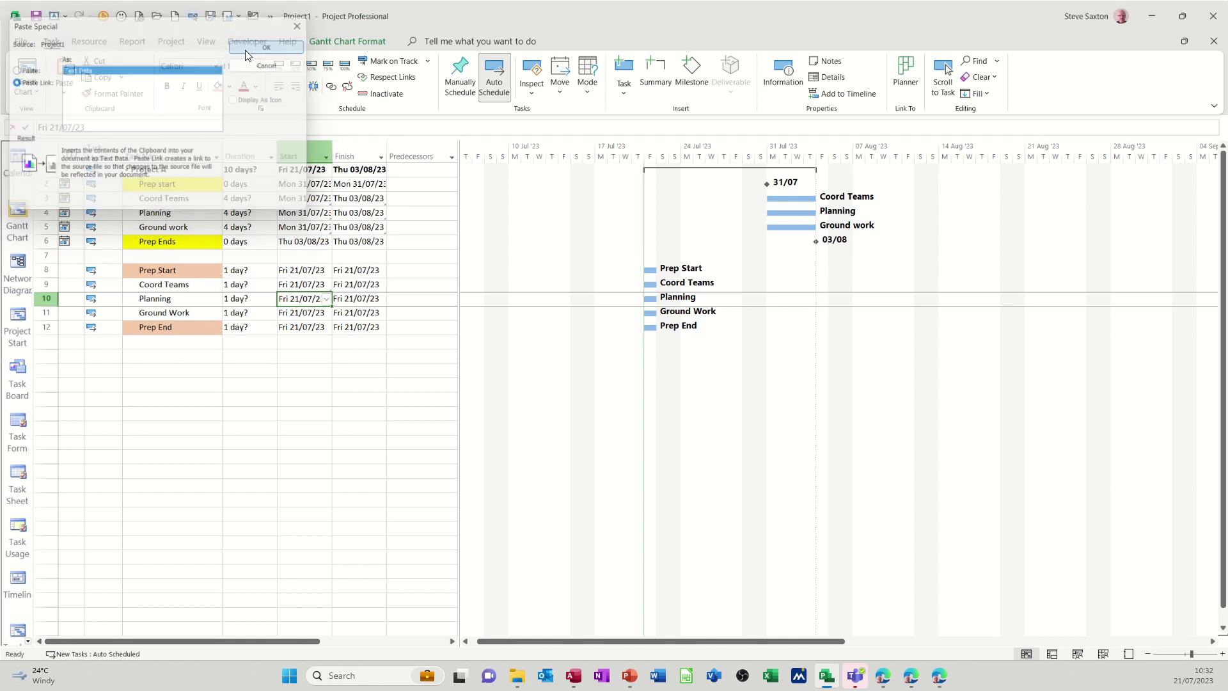
Paste-link the copied date into the lower Ground Work Start cell as text data.
click(297, 314)
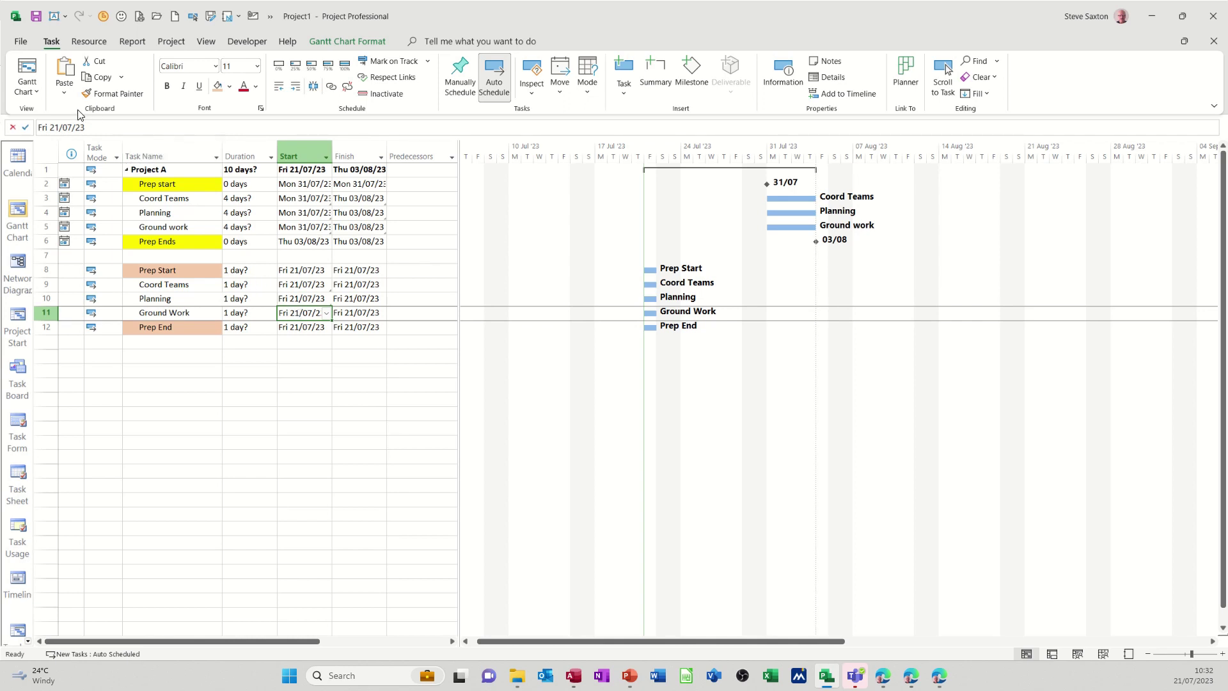
click(65, 92)
click(90, 149)
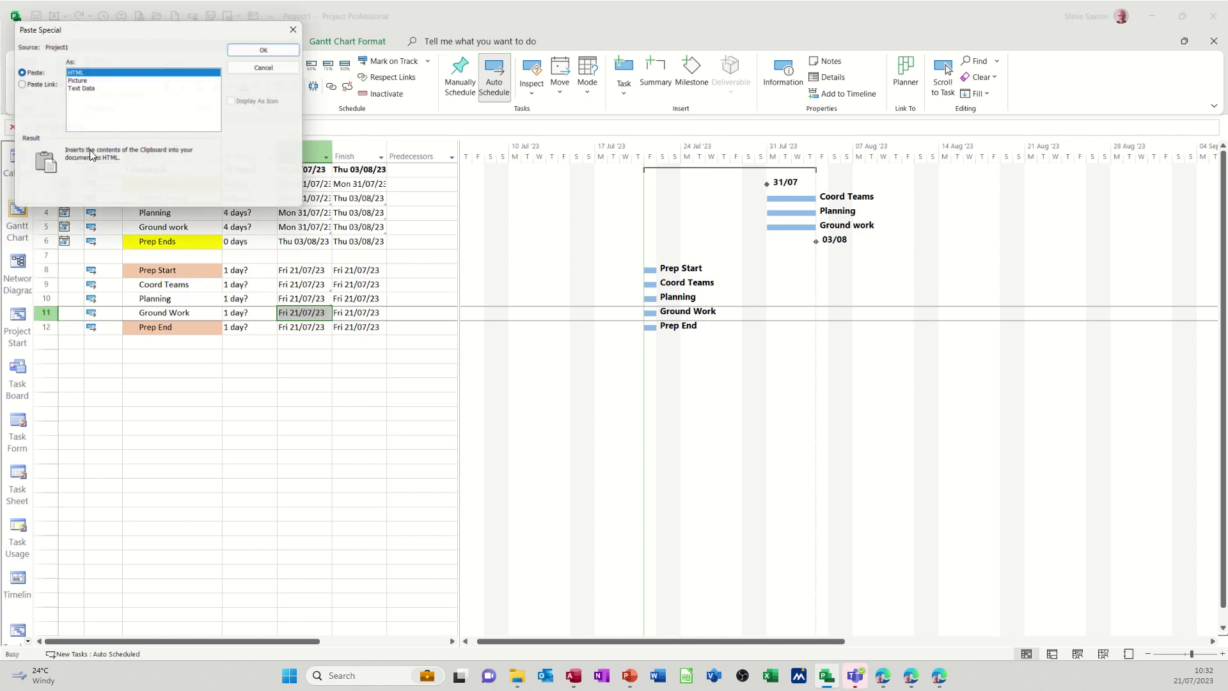
click(30, 84)
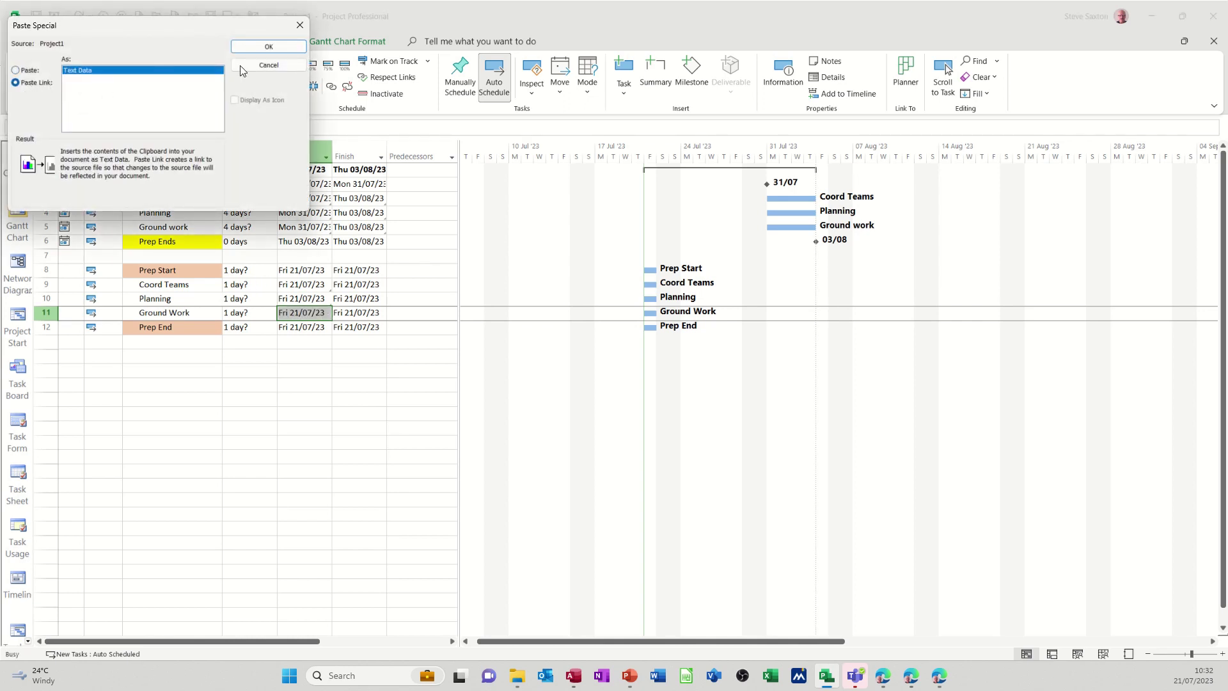
click(270, 47)
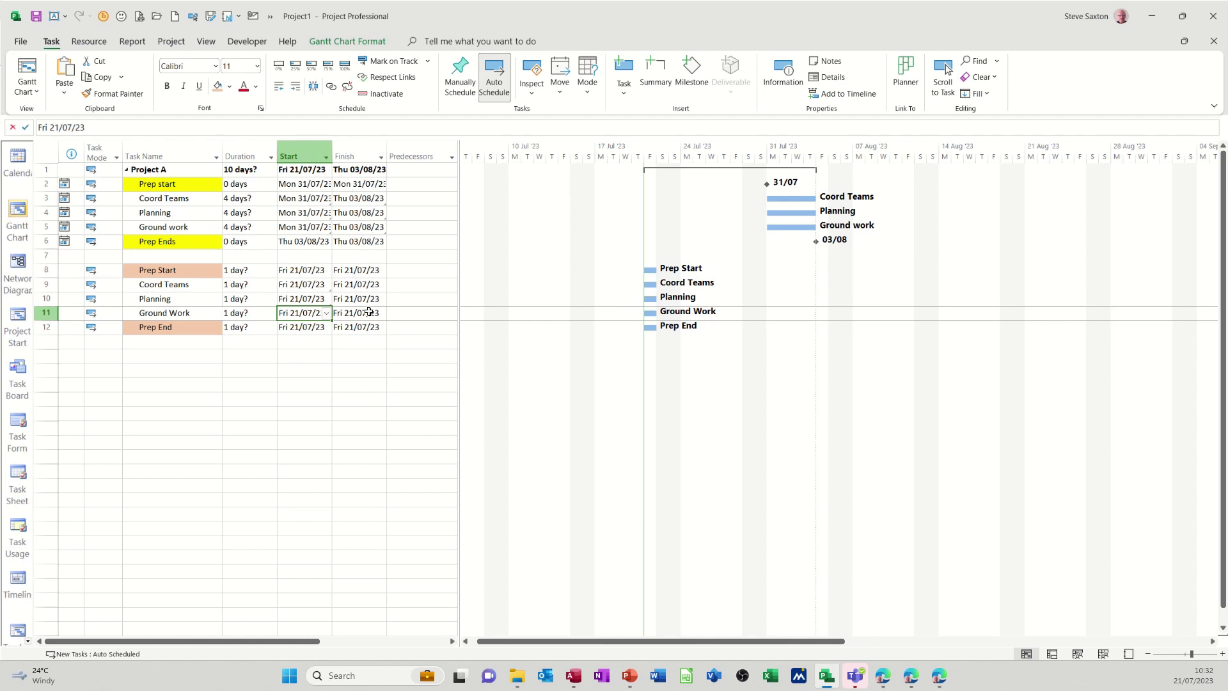
Paste-link the copied date into the lower Ground Work Finish cell.
click(358, 328)
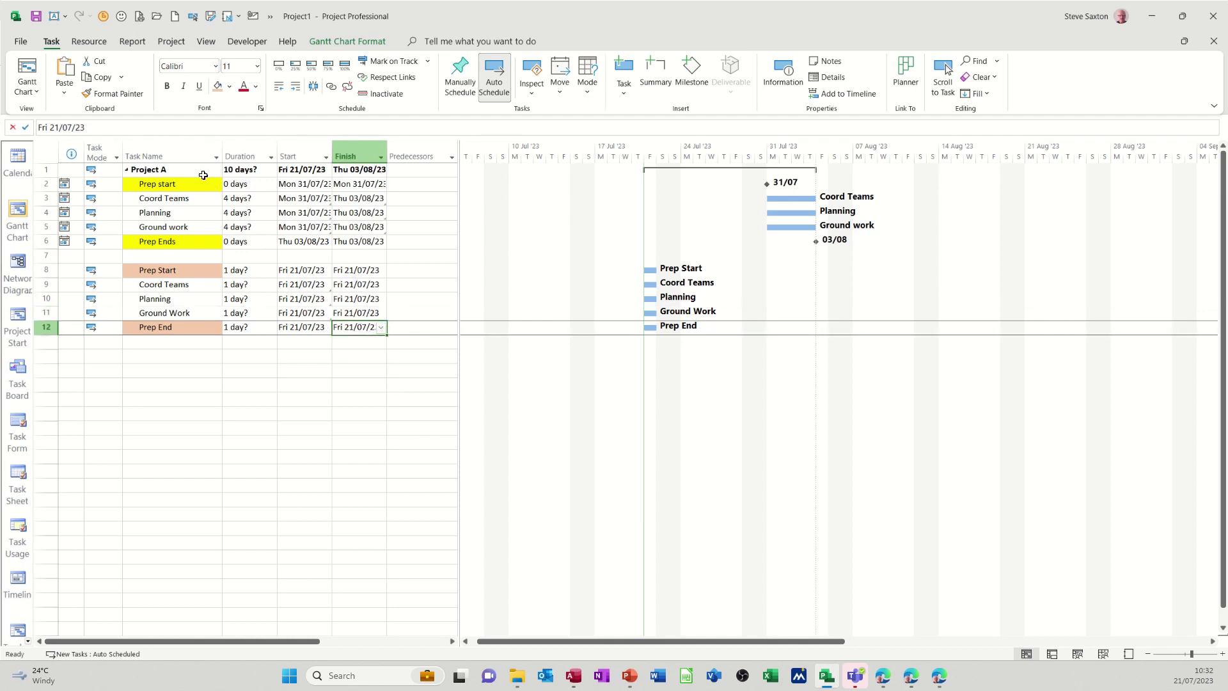
click(344, 313)
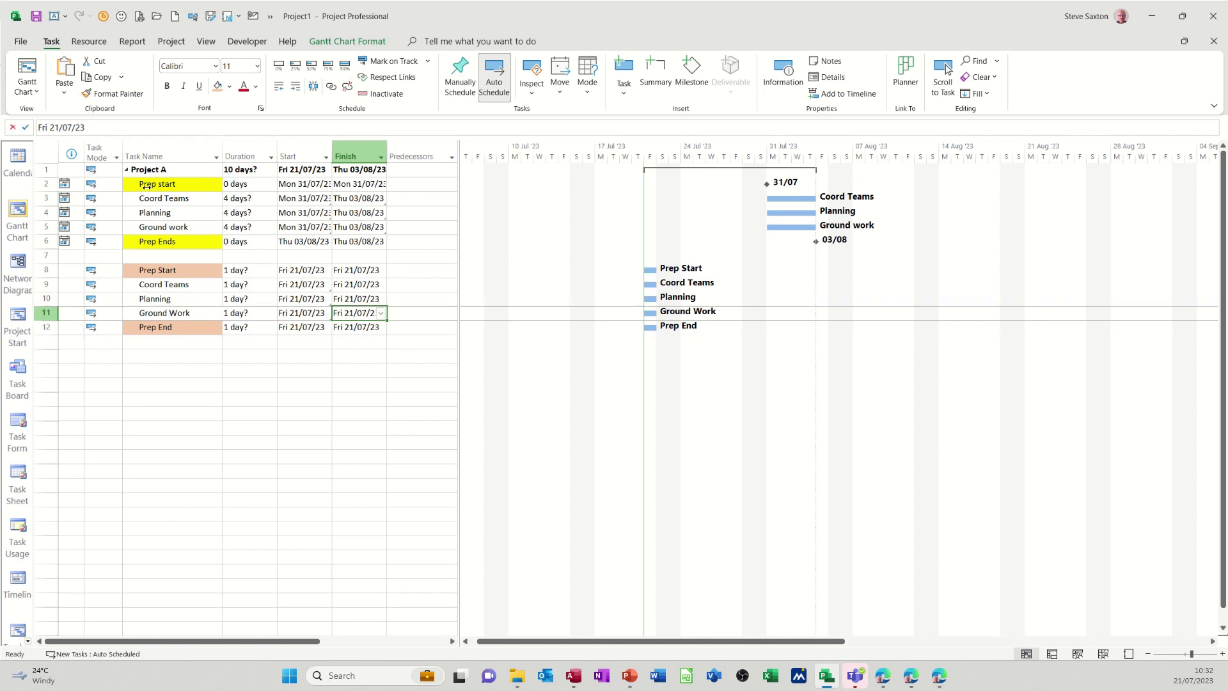
click(67, 94)
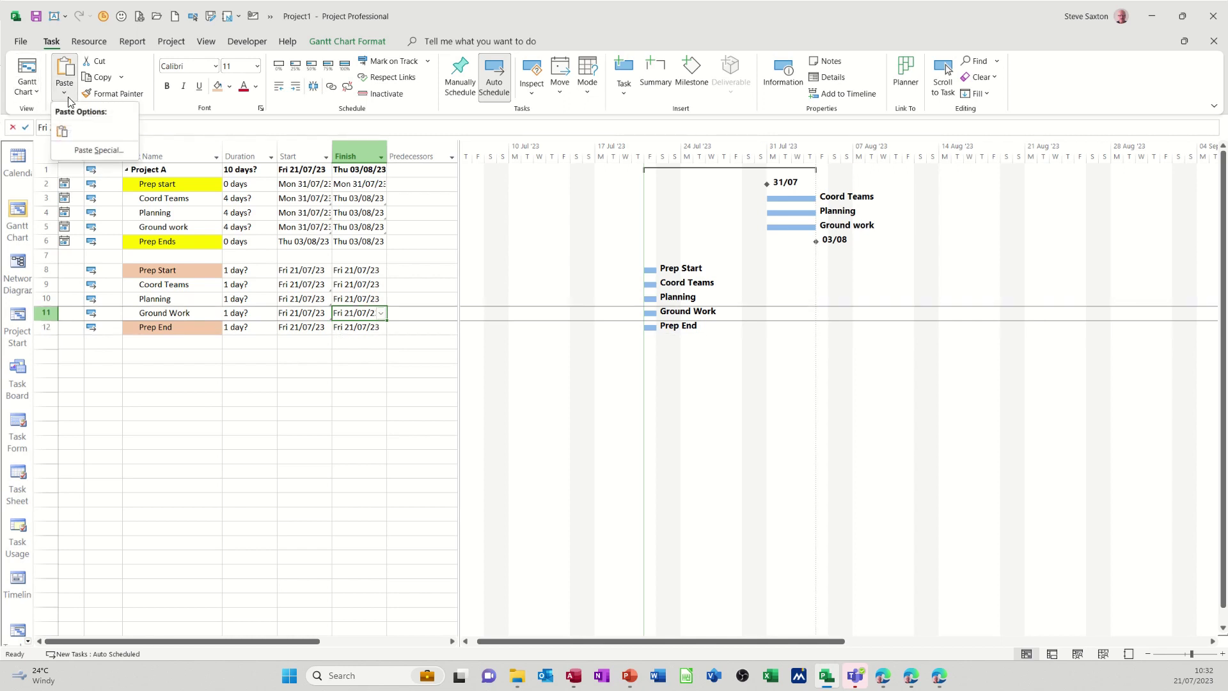
click(81, 151)
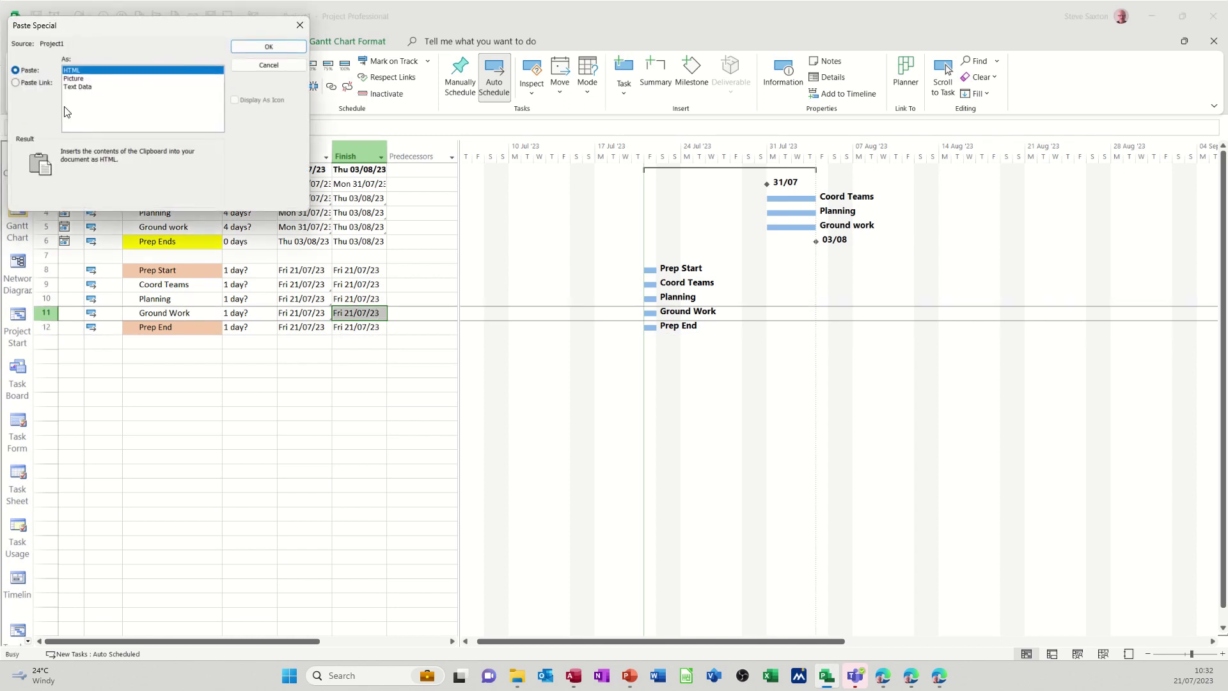
click(16, 83)
click(234, 48)
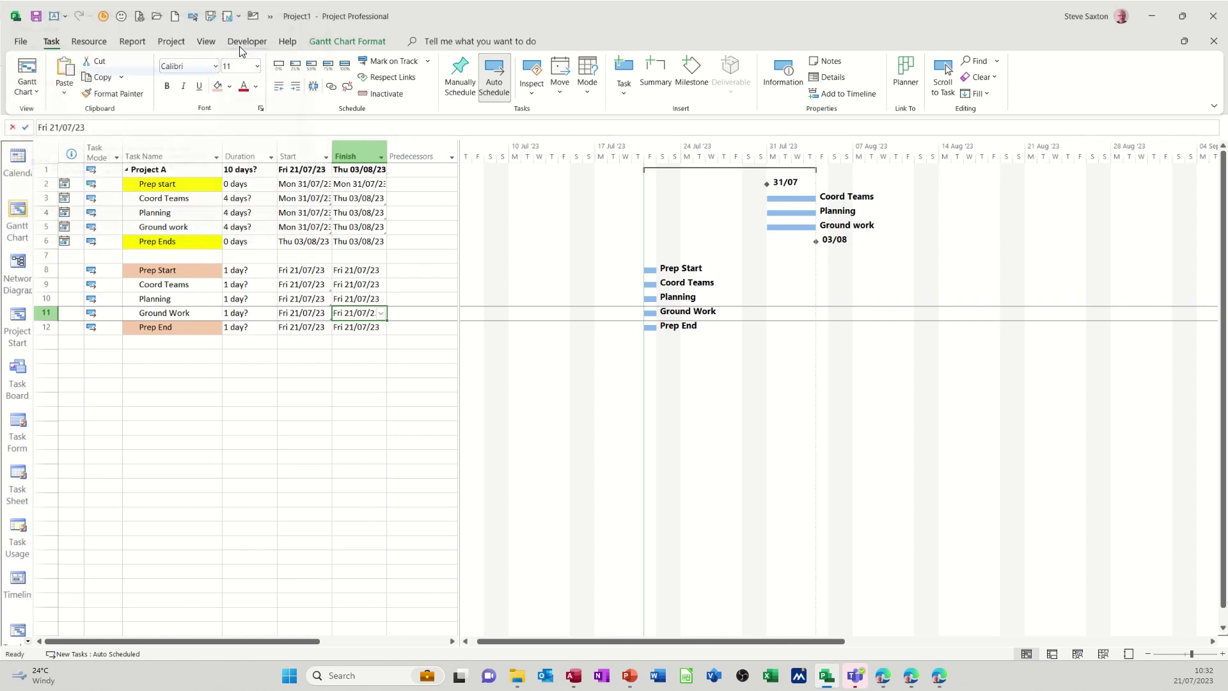
Paste-link the copied date into the lower Planning Finish cell as text data.
click(347, 299)
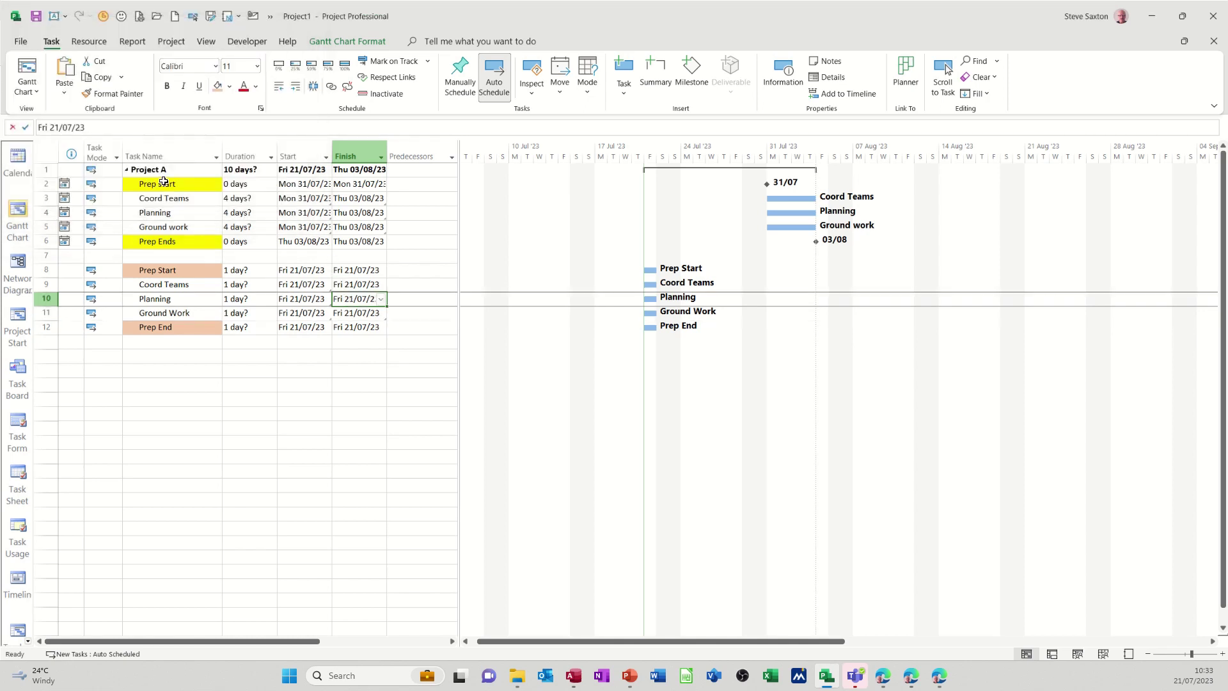
click(66, 92)
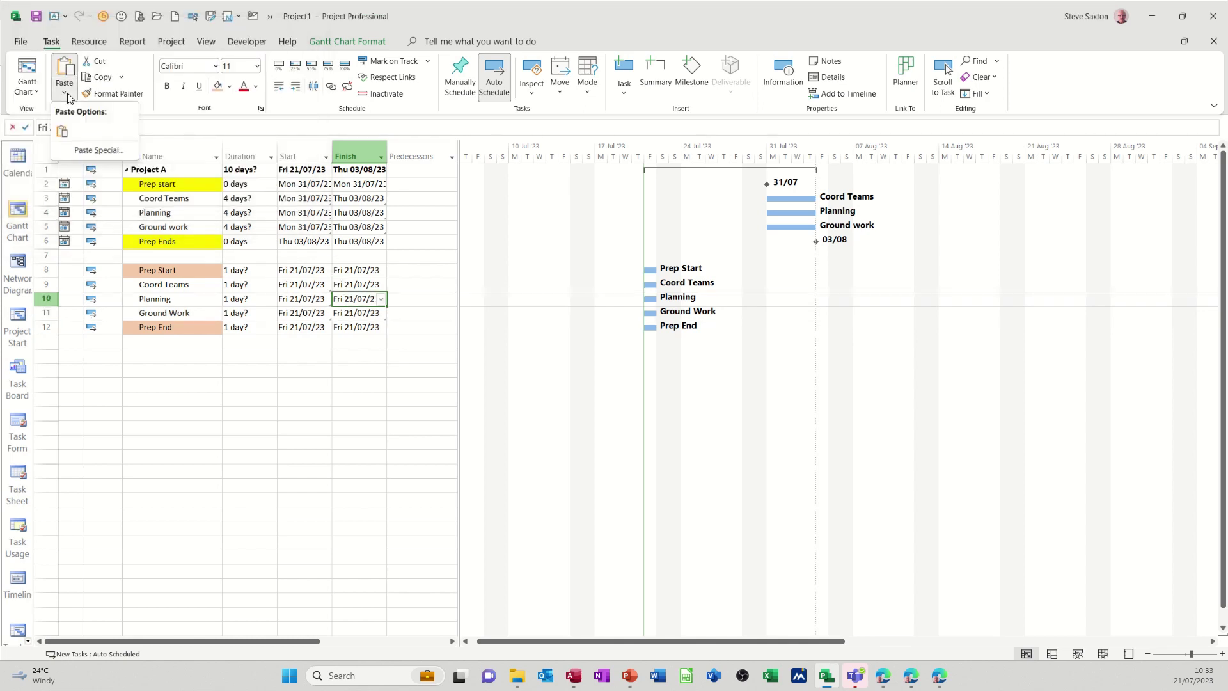
click(86, 150)
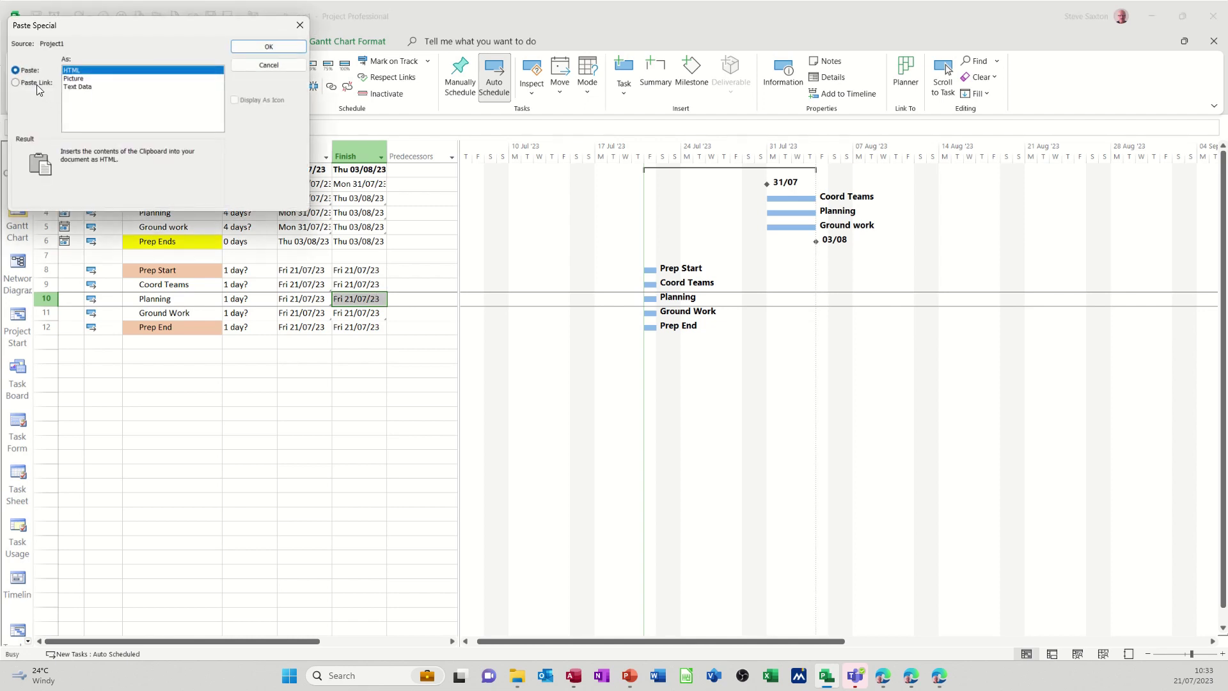
click(37, 83)
click(255, 46)
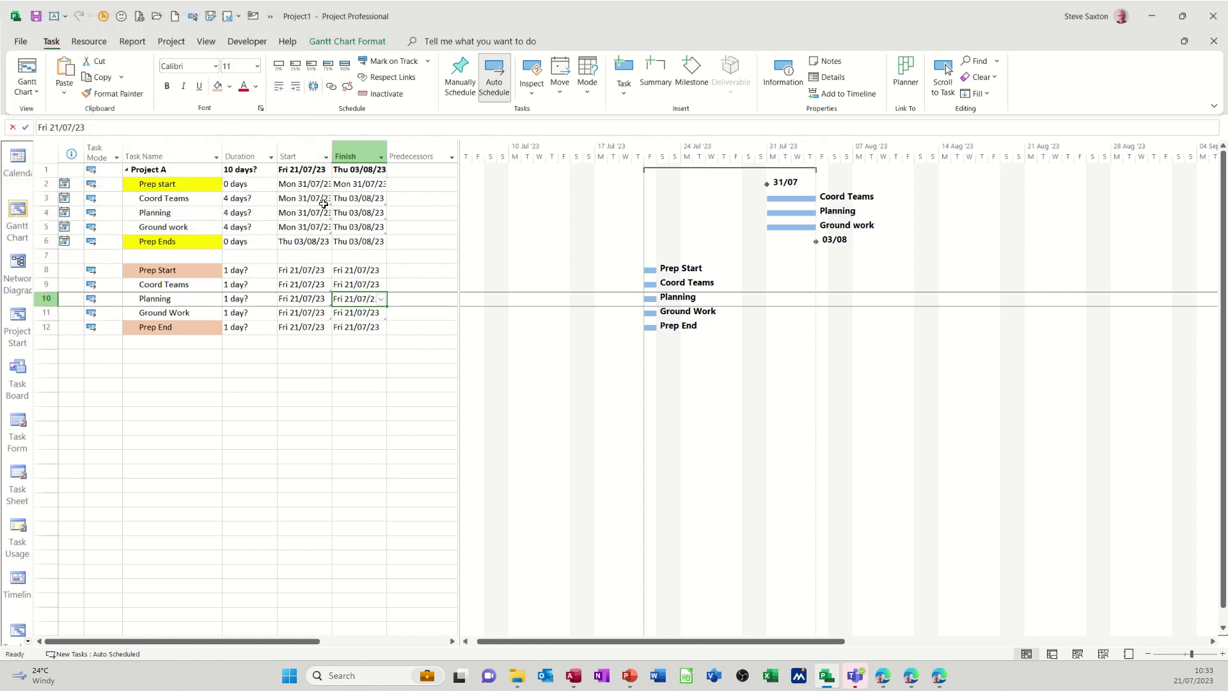
Paste-link the copied date into the lower Coord Teams Finish cell as text data.
click(349, 284)
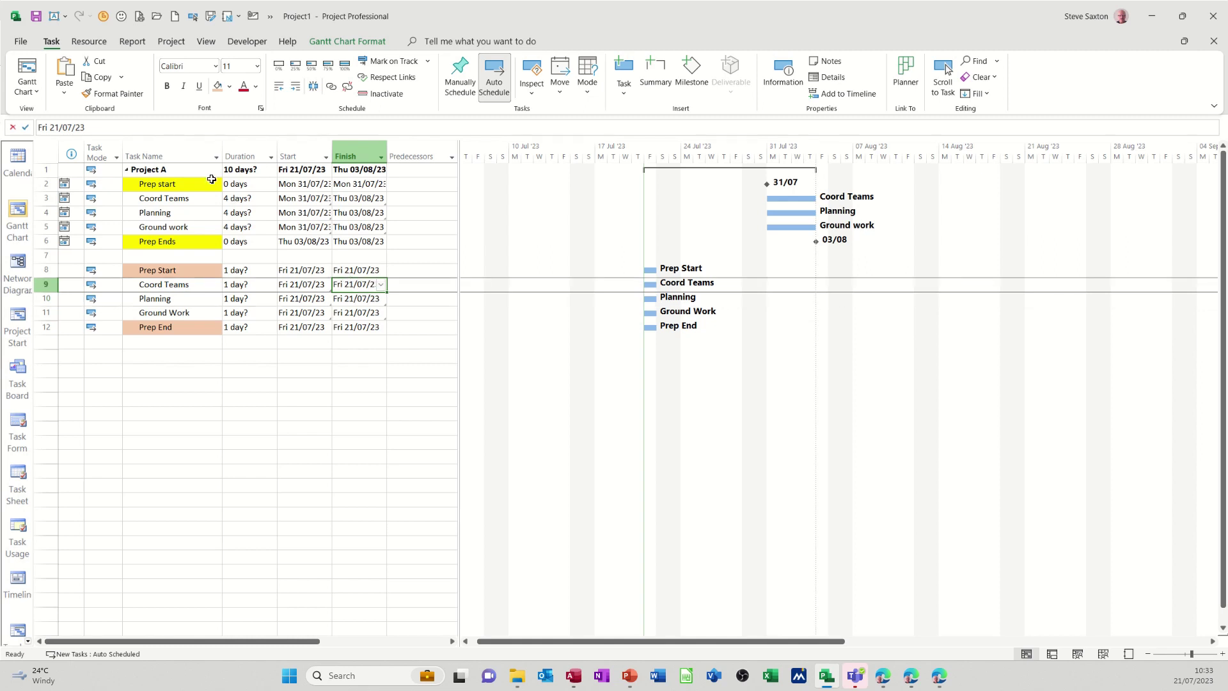
click(65, 91)
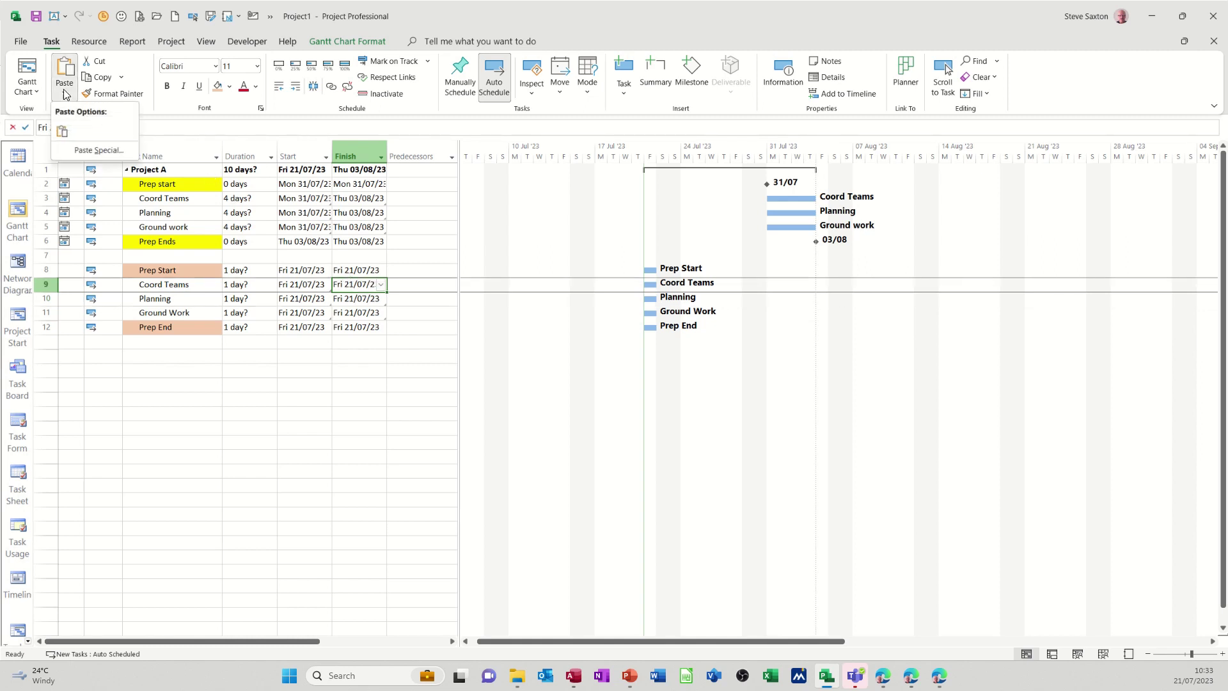
click(88, 151)
click(17, 83)
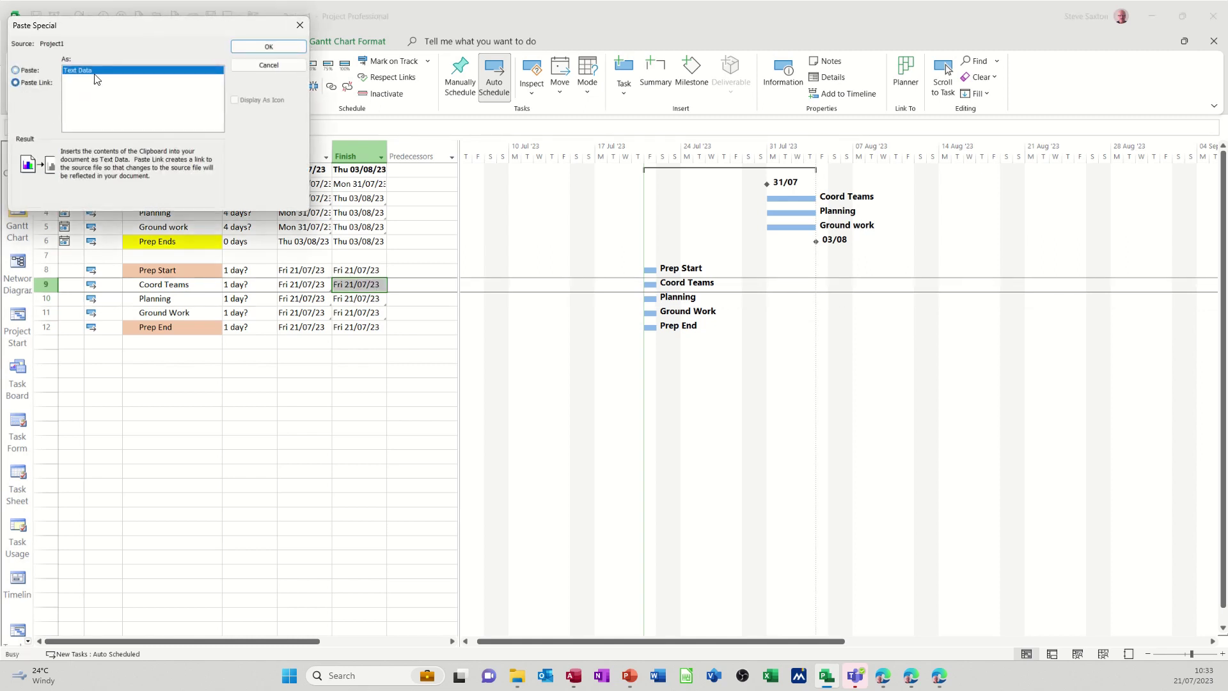
click(270, 48)
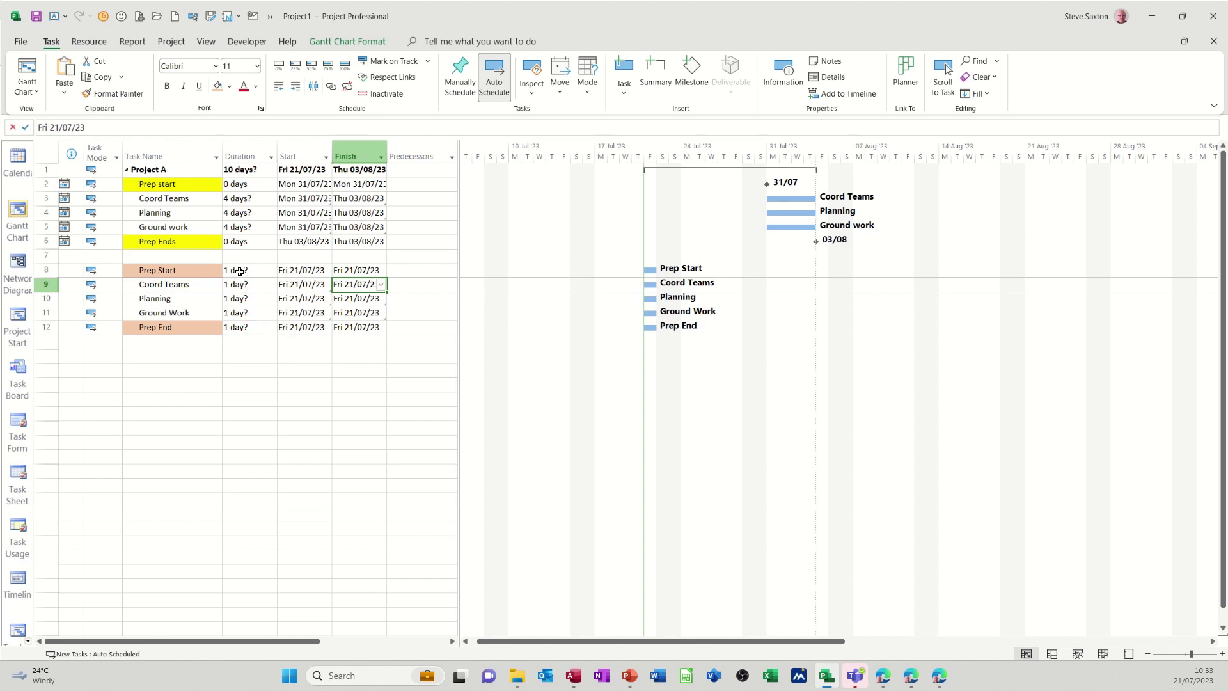
Give the lower Prep Start and Prep End a duration of 0 days.
click(240, 271)
text(0)
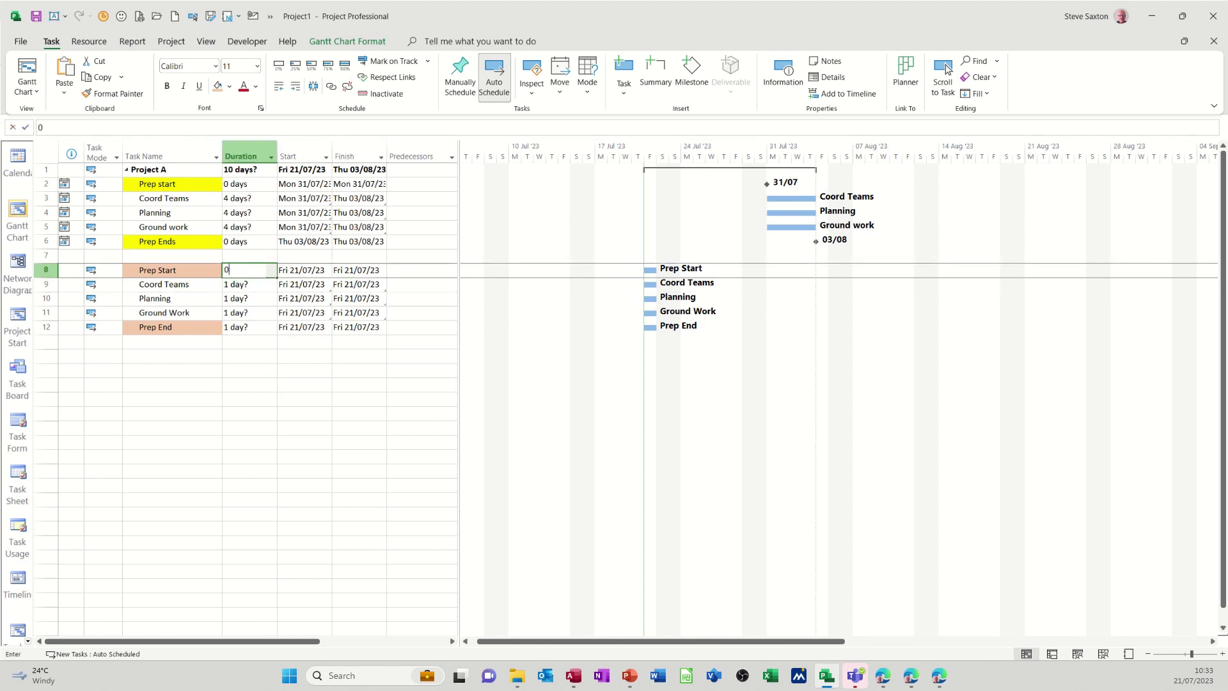
click(252, 330)
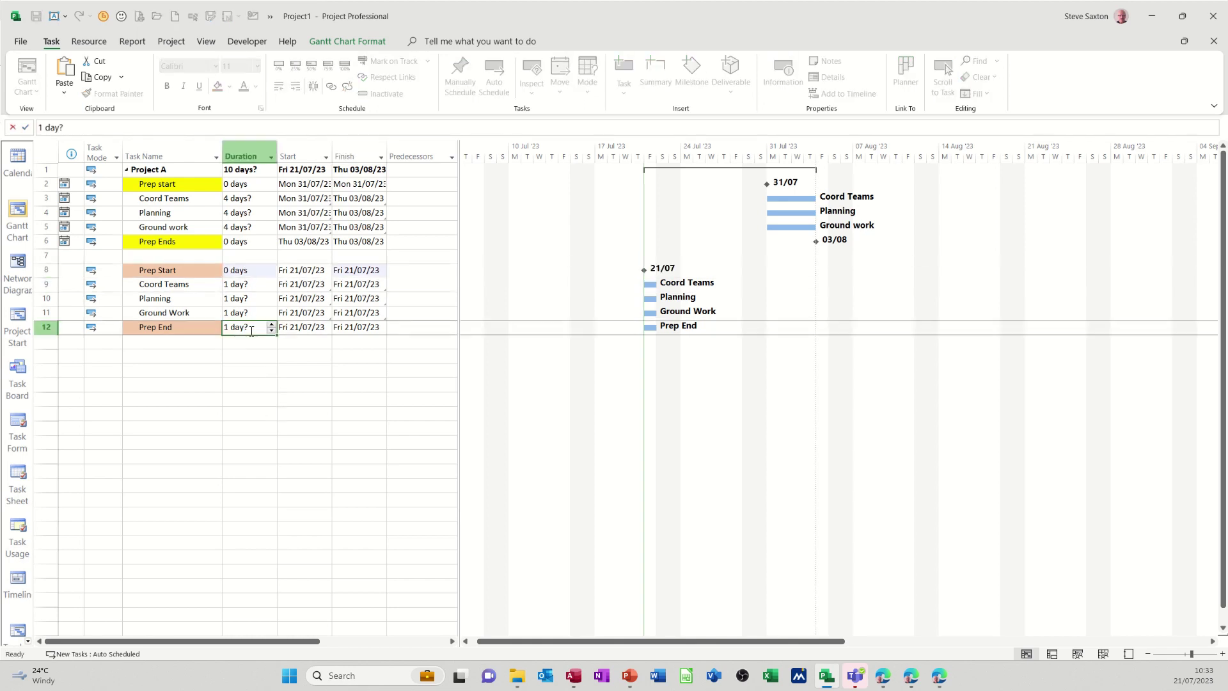
text(0)
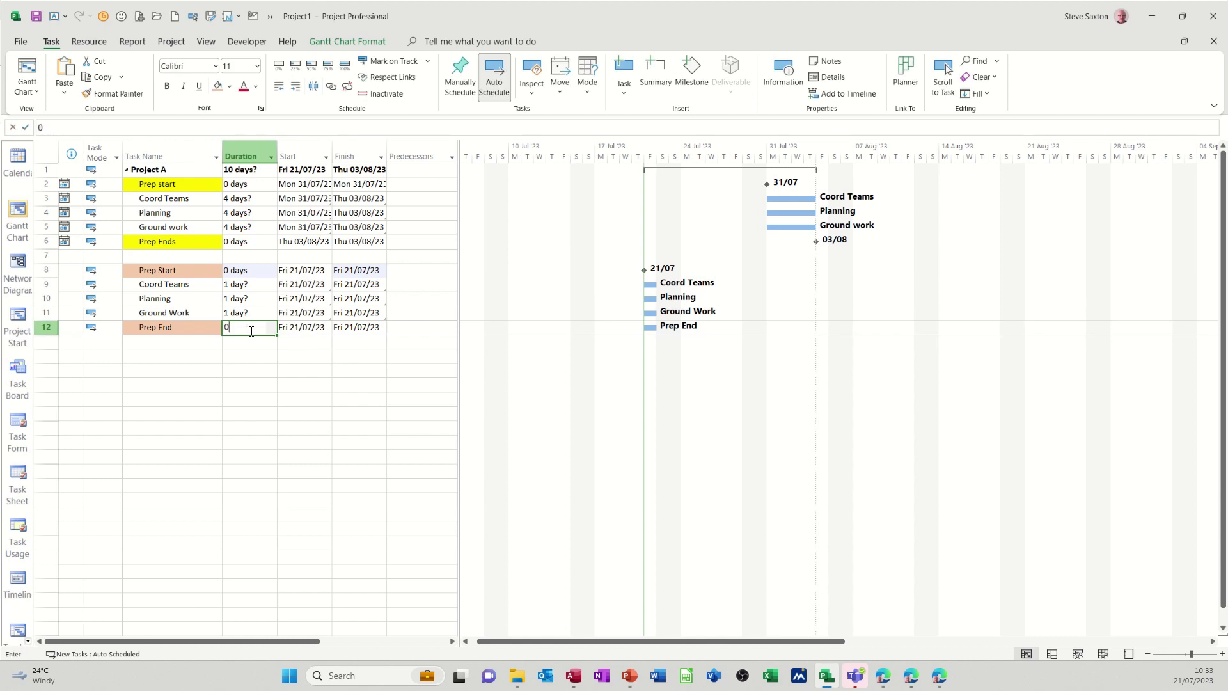
key(Return)
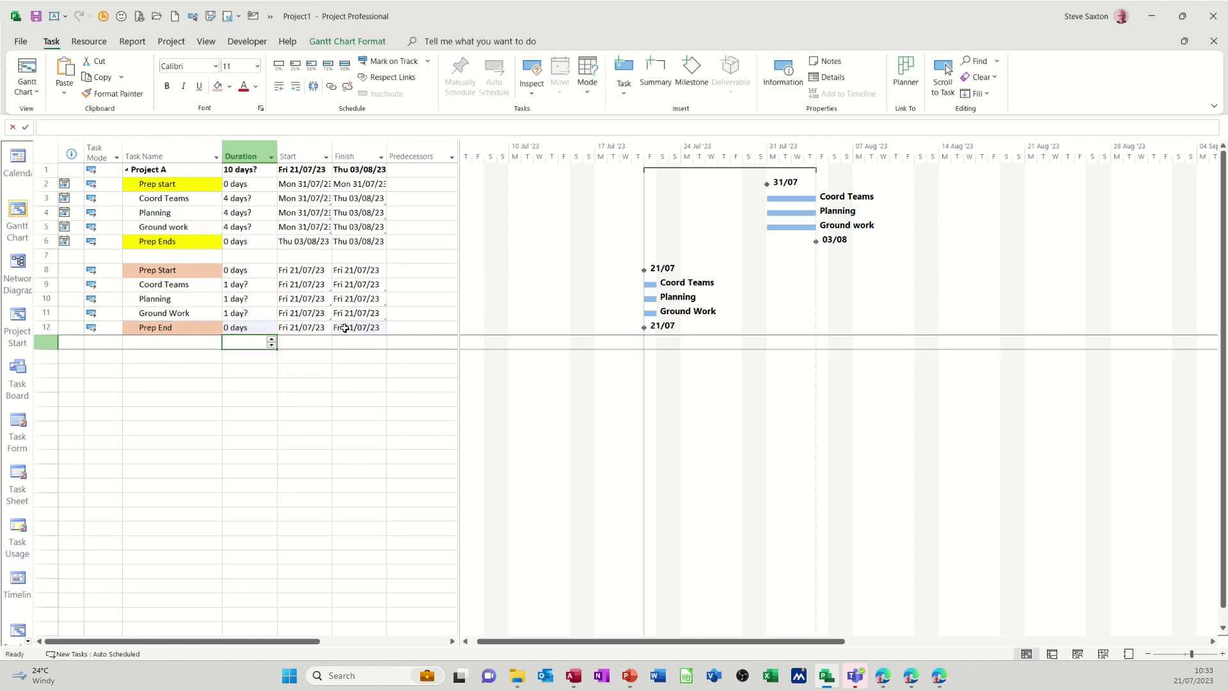
Move the lower Prep End finish to Wed 26/07/23.
click(374, 328)
click(381, 327)
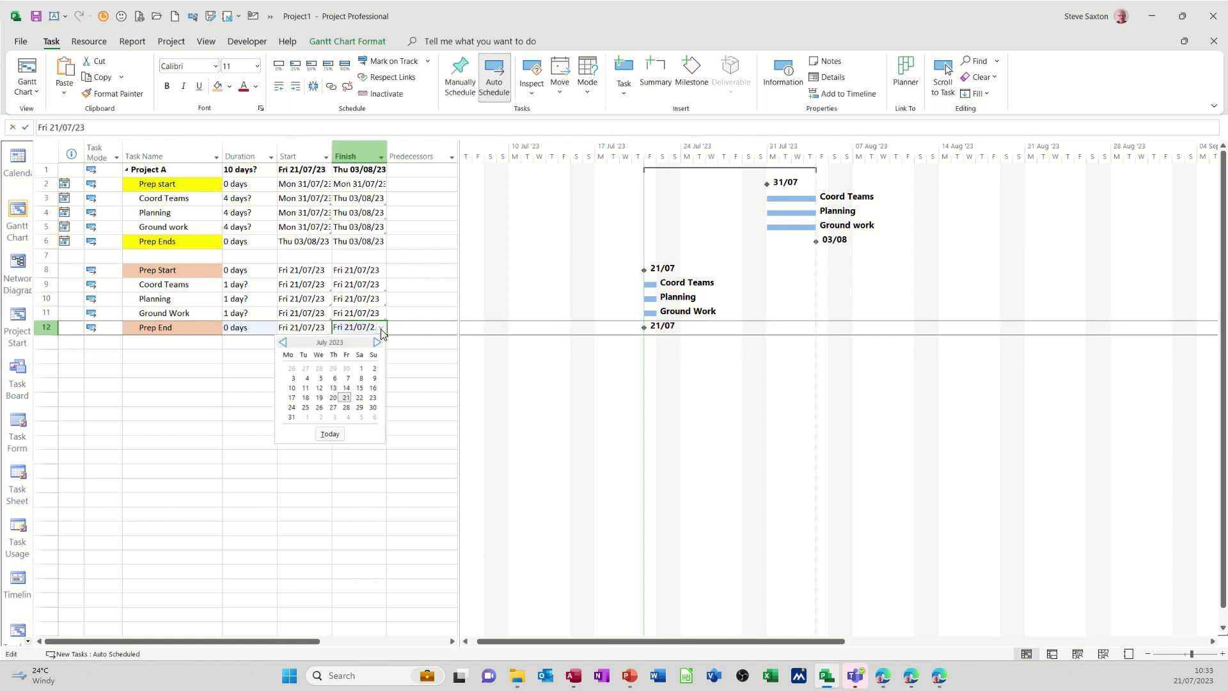
click(320, 408)
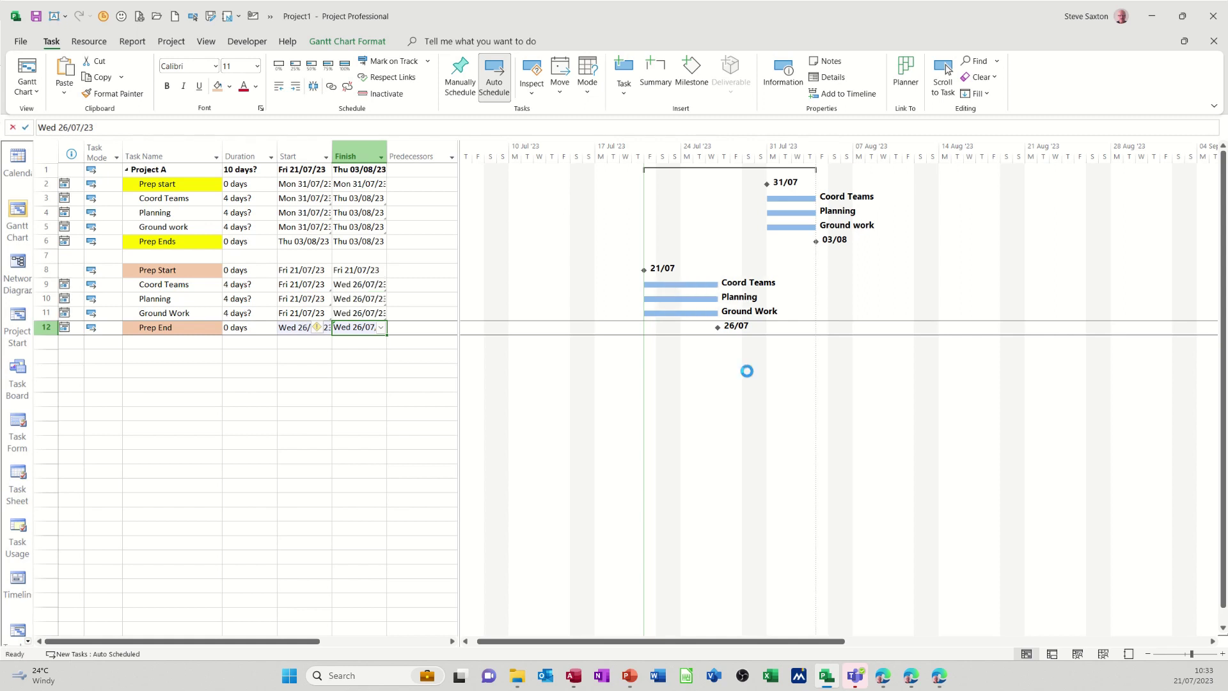
Set the lower Prep Start milestone's start date to Tue 25/07/23.
click(303, 271)
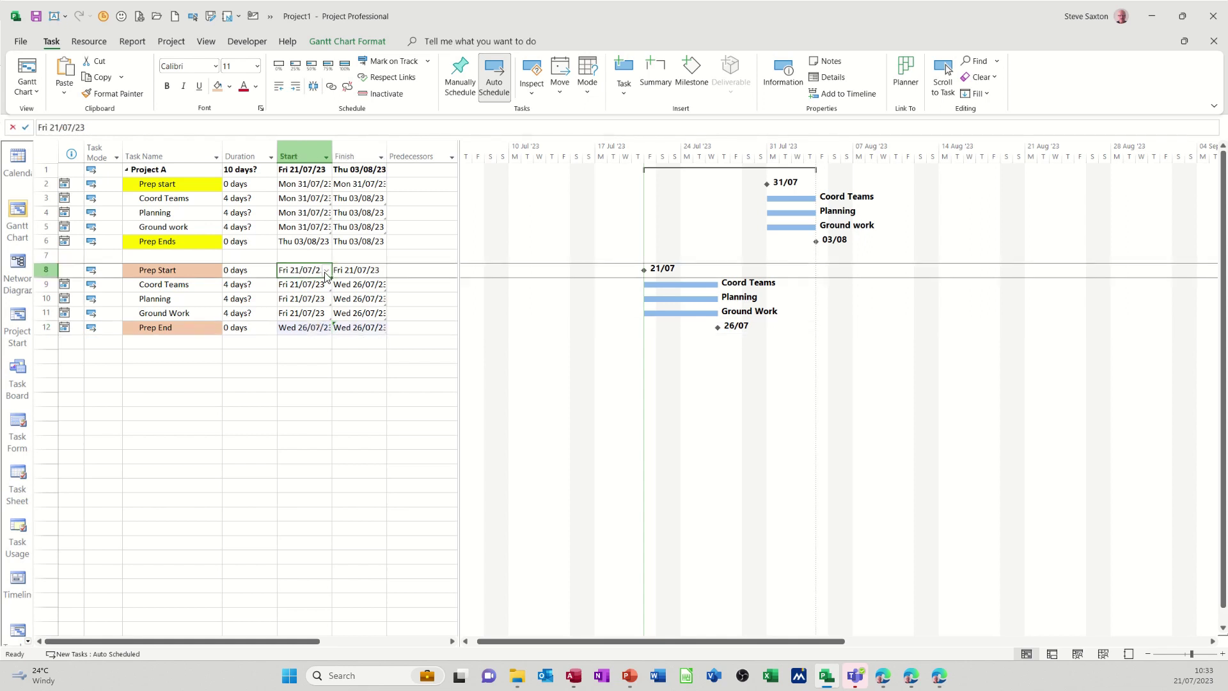
click(326, 272)
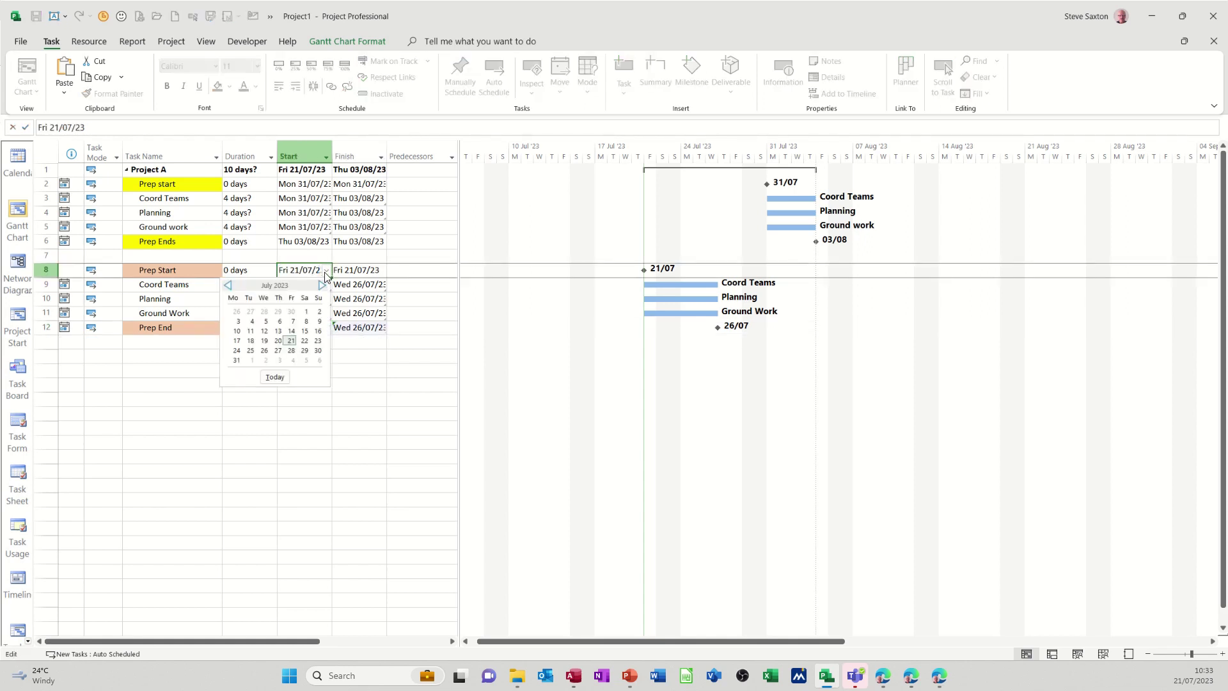
click(250, 351)
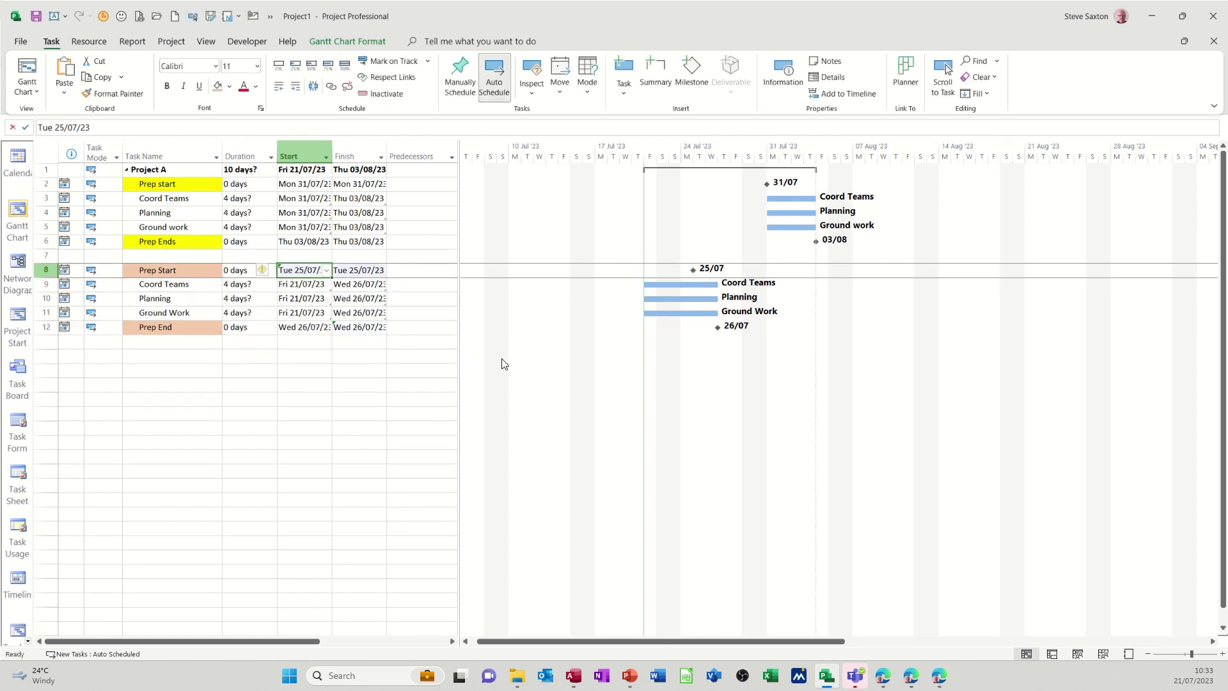